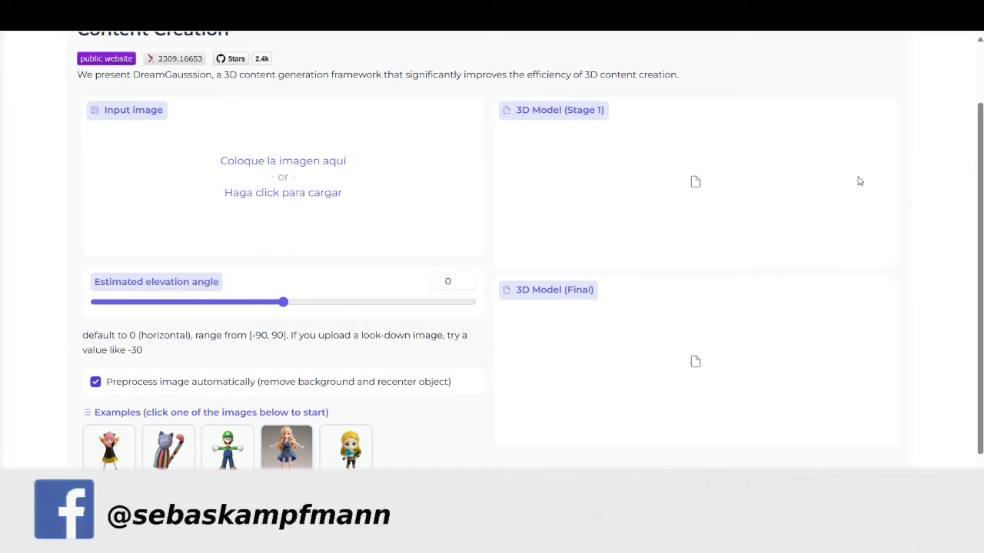
- Switch to Bing Image Creator and look through the generated Hulk images, closing the enlarged green one and opening the grey full-body one
{"action": "scroll", "coordinate": [973, 131], "scroll_direction": "up", "scroll_amount": 1}
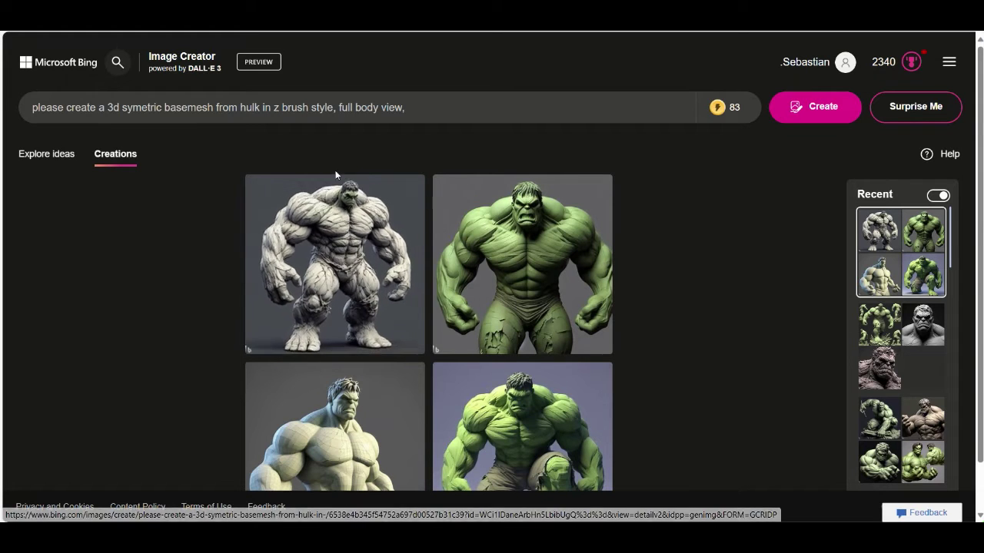
{"action": "scroll", "coordinate": [490, 152], "scroll_direction": "down", "scroll_amount": 1}
{"action": "scroll", "coordinate": [490, 151], "scroll_direction": "up", "scroll_amount": 1}
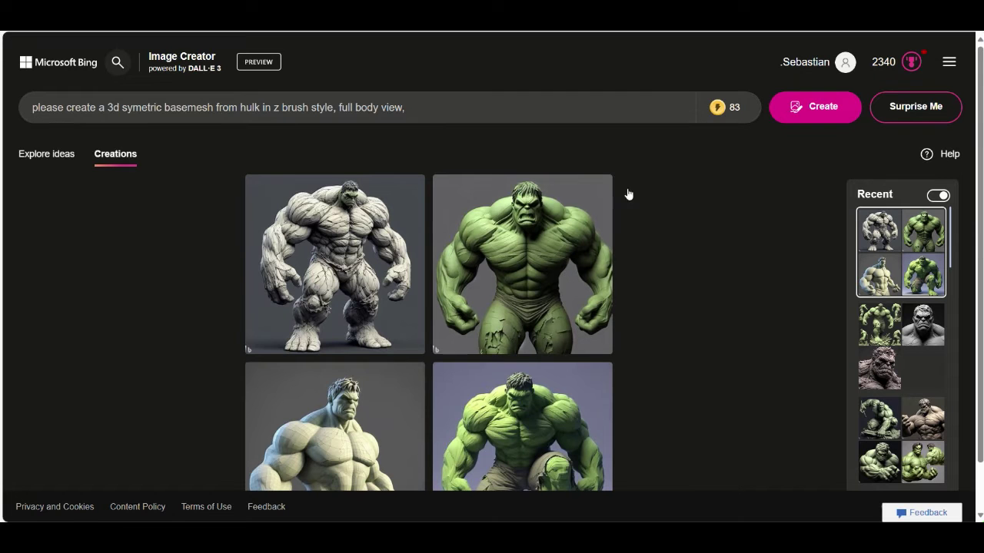
{"action": "scroll", "coordinate": [661, 193], "scroll_direction": "down", "scroll_amount": 1}
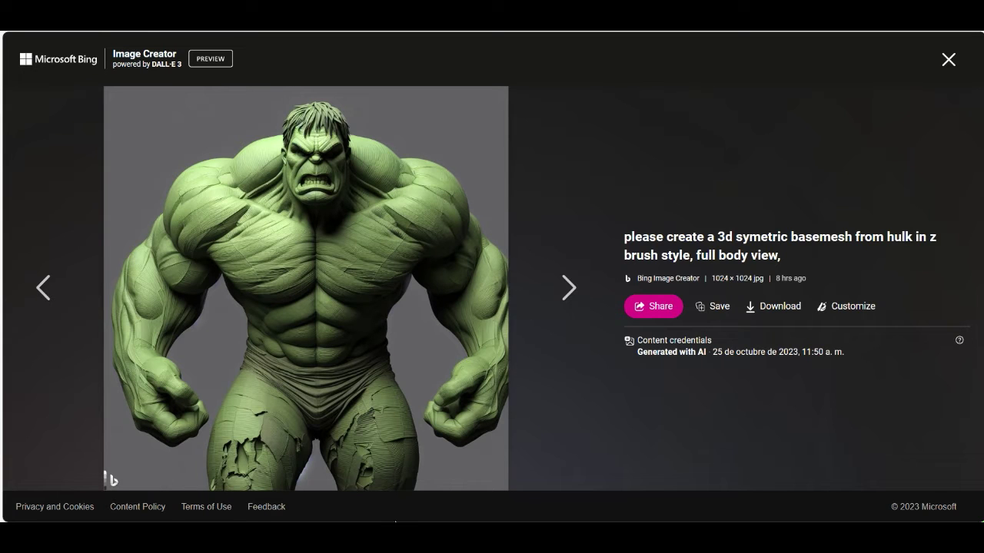
{"action": "left_click", "coordinate": [948, 59]}
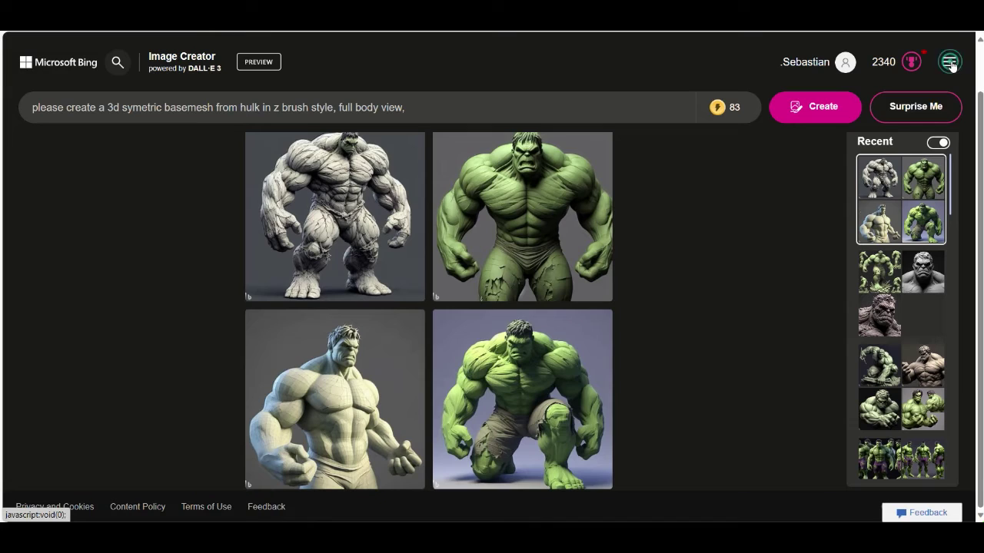
{"action": "left_click", "coordinate": [344, 190]}
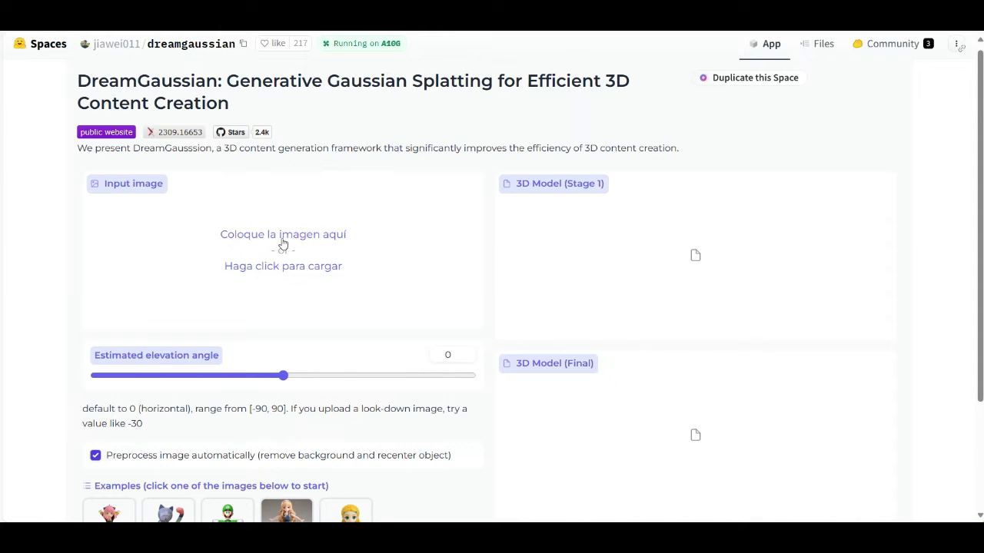
- Switch to the DreamGaussian Space and upload the grey Hulk image _46c21633-b575-465c-b0c2-da6da7ba7044 from the Escritorio folder as the input image
{"action": "left_click", "coordinate": [283, 235]}
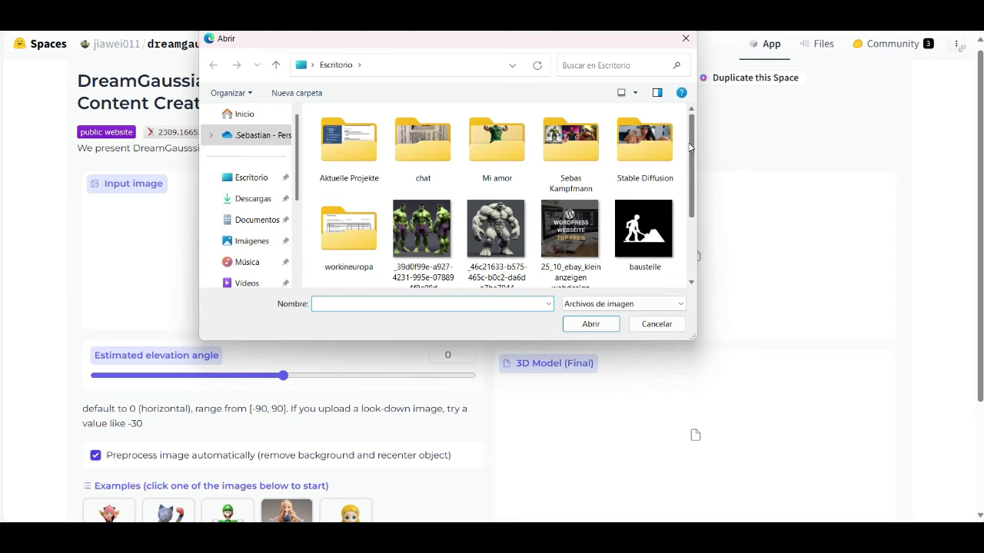
{"action": "scroll", "coordinate": [689, 147], "scroll_direction": "down", "scroll_amount": 1}
{"action": "left_click", "coordinate": [490, 203]}
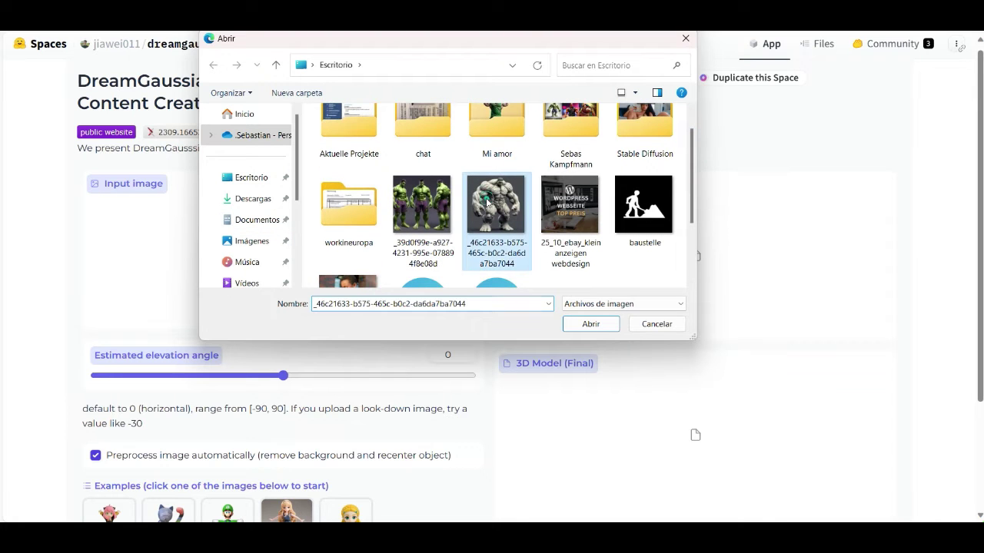
{"action": "left_click", "coordinate": [590, 322]}
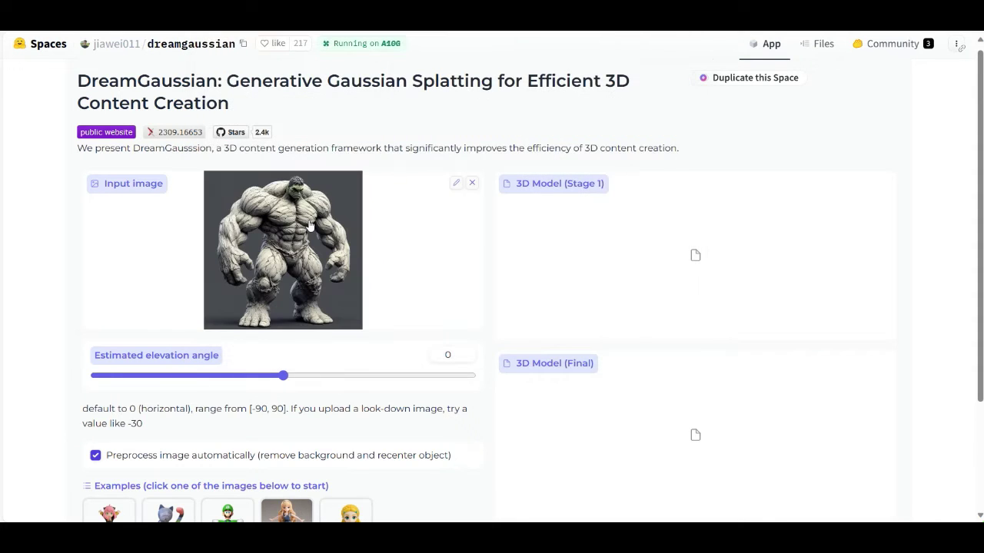
- Generate the 3D model from the uploaded grey Hulk image
{"action": "scroll", "coordinate": [310, 223], "scroll_direction": "down", "scroll_amount": 2}
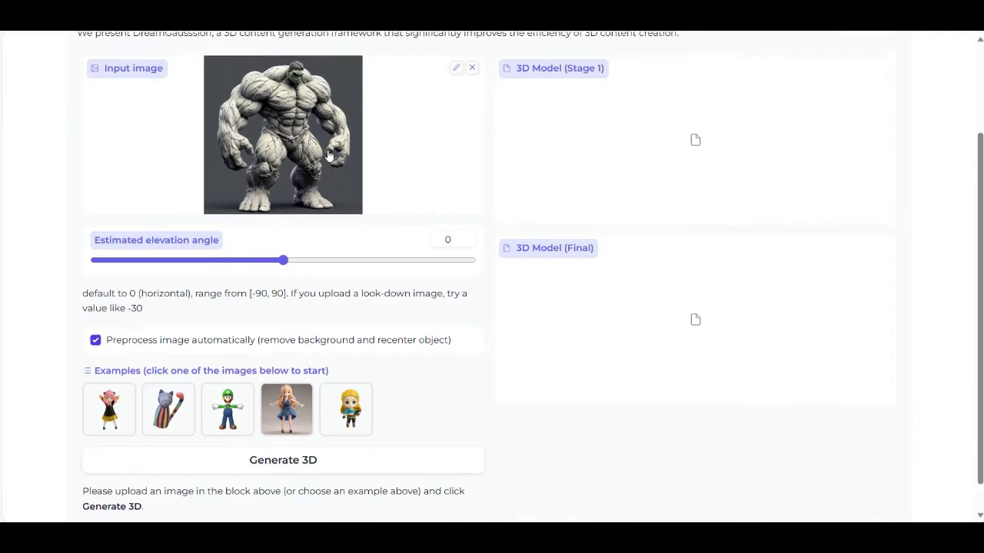
{"action": "scroll", "coordinate": [330, 231], "scroll_direction": "down", "scroll_amount": 1}
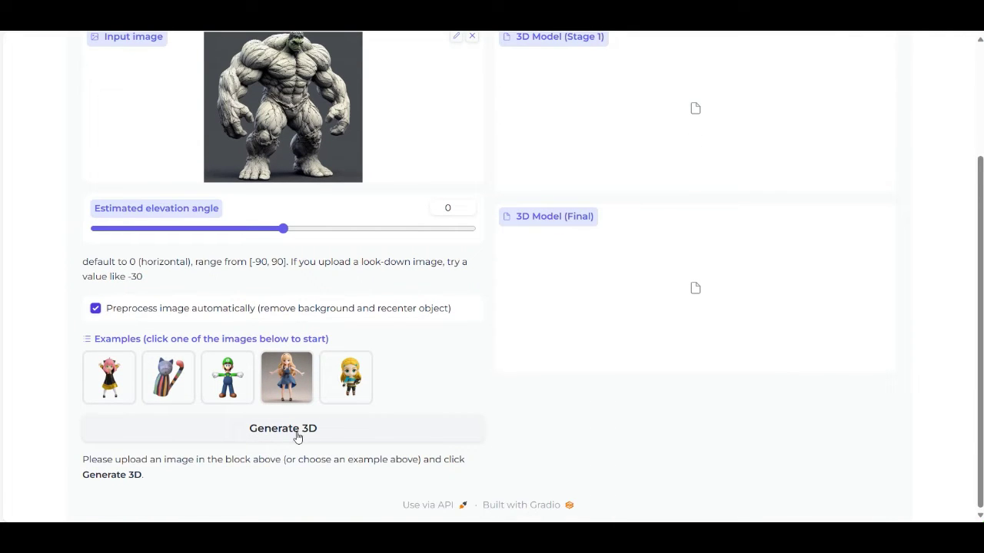
{"action": "left_click", "coordinate": [294, 435]}
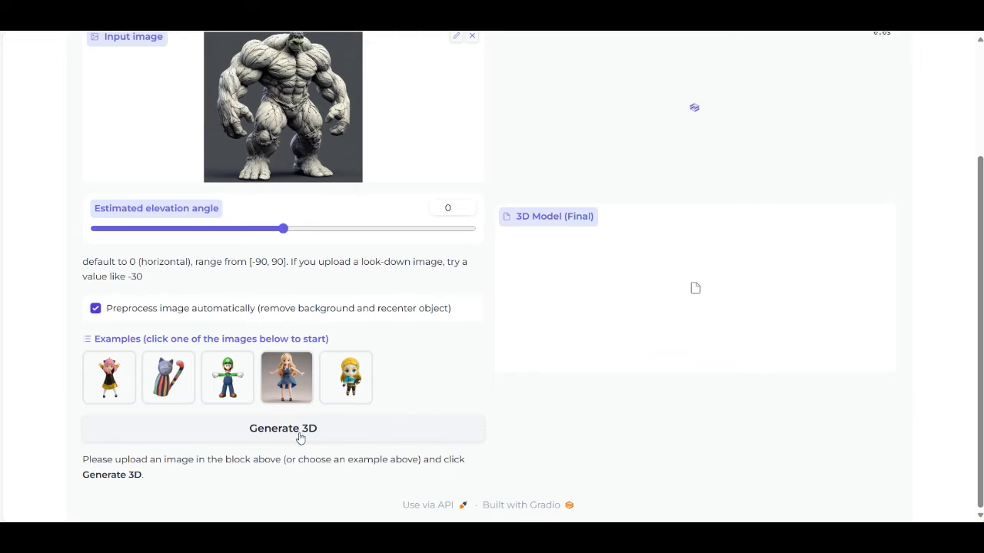
- Examine the Stage 1 3D model from the back and front, including a close look at its torso and legs
{"action": "scroll", "coordinate": [477, 407], "scroll_direction": "up", "scroll_amount": 1}
{"action": "scroll", "coordinate": [476, 407], "scroll_direction": "up", "scroll_amount": 2}
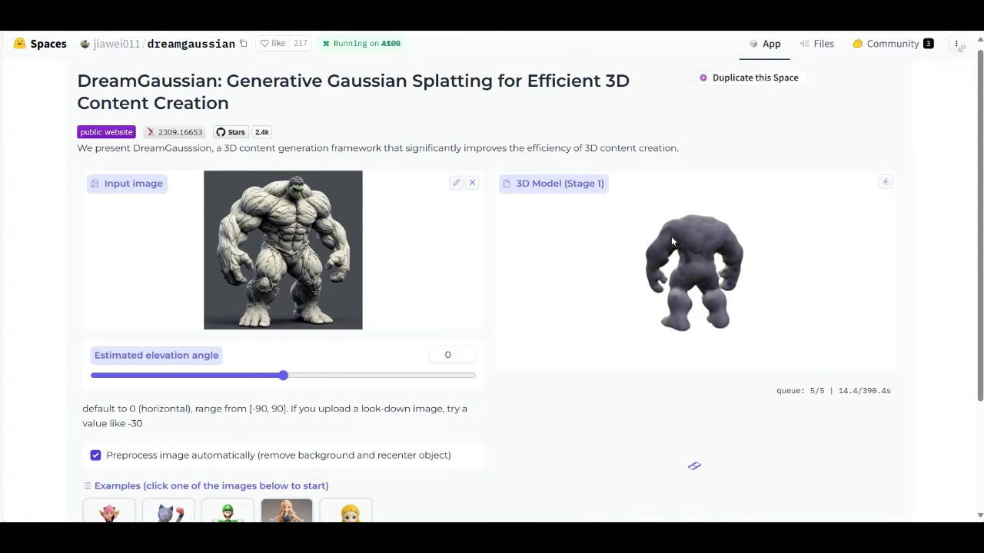
{"action": "left_click_drag", "start_coordinate": [680, 246], "coordinate": [732, 254]}
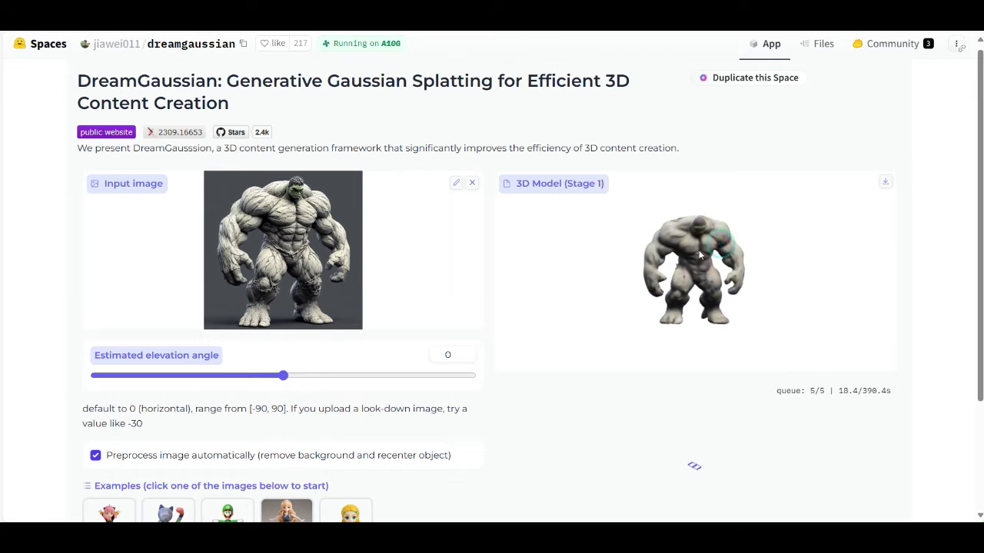
{"action": "scroll", "coordinate": [694, 247], "scroll_direction": "up", "scroll_amount": 5}
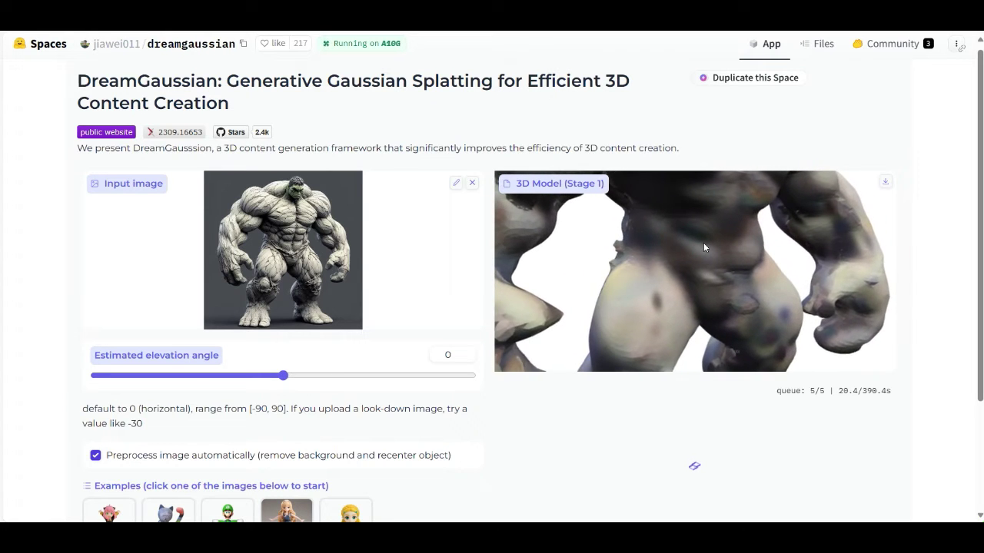
{"action": "scroll", "coordinate": [707, 242], "scroll_direction": "down", "scroll_amount": 5}
{"action": "left_click_drag", "start_coordinate": [718, 242], "coordinate": [718, 294]}
{"action": "scroll", "coordinate": [717, 289], "scroll_direction": "down", "scroll_amount": 5}
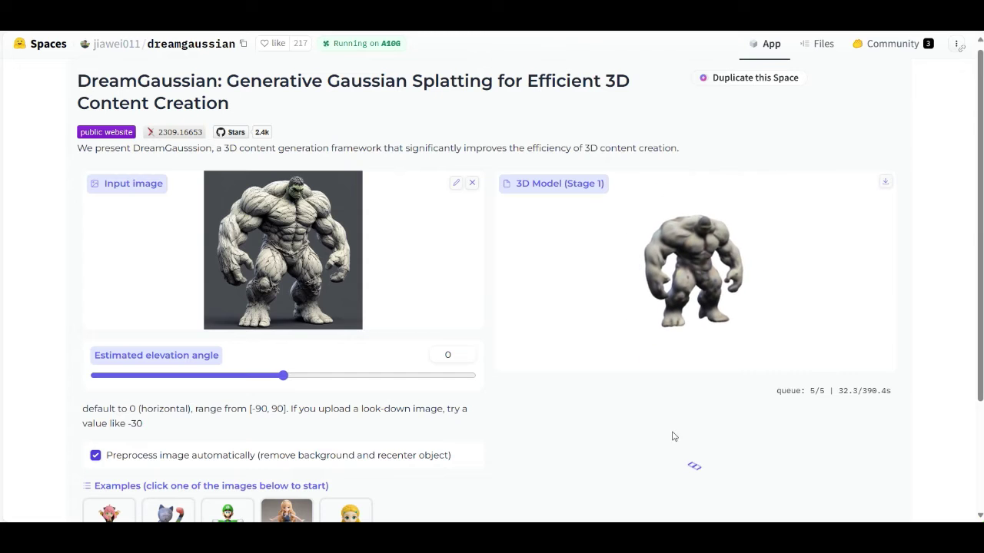
{"action": "scroll", "coordinate": [697, 273], "scroll_direction": "up", "scroll_amount": 10}
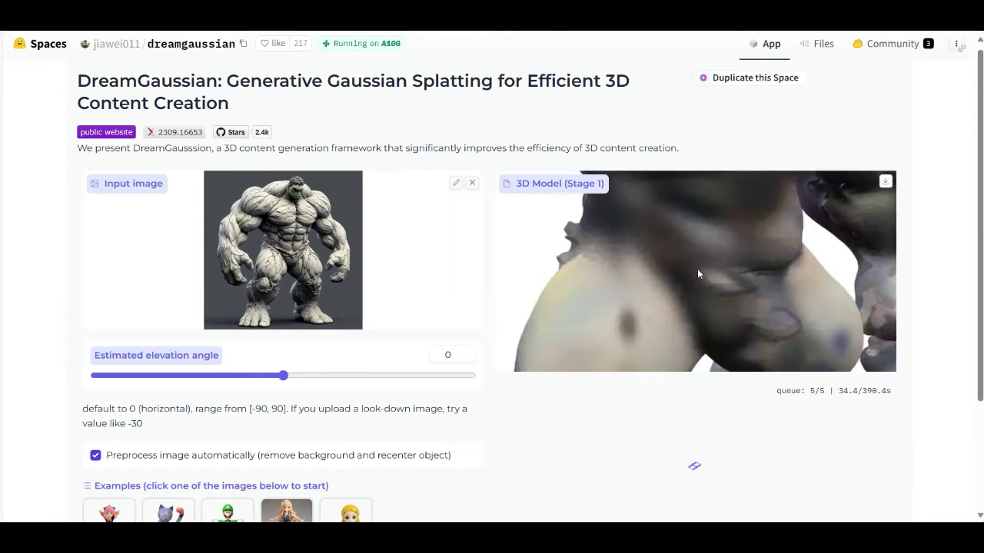
{"action": "scroll", "coordinate": [671, 246], "scroll_direction": "down", "scroll_amount": 5}
{"action": "left_click_drag", "start_coordinate": [667, 238], "coordinate": [582, 255]}
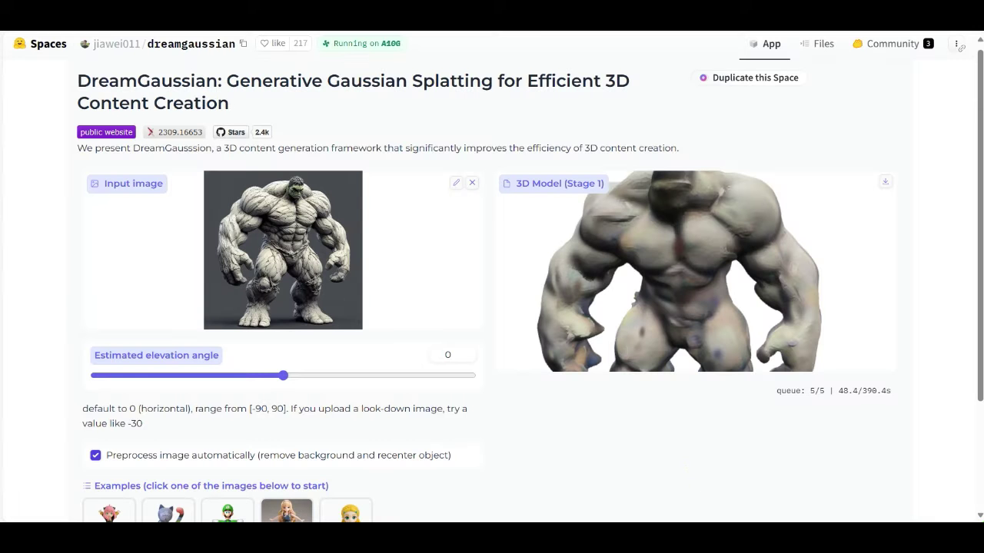
{"action": "left_click_drag", "start_coordinate": [694, 262], "coordinate": [720, 264]}
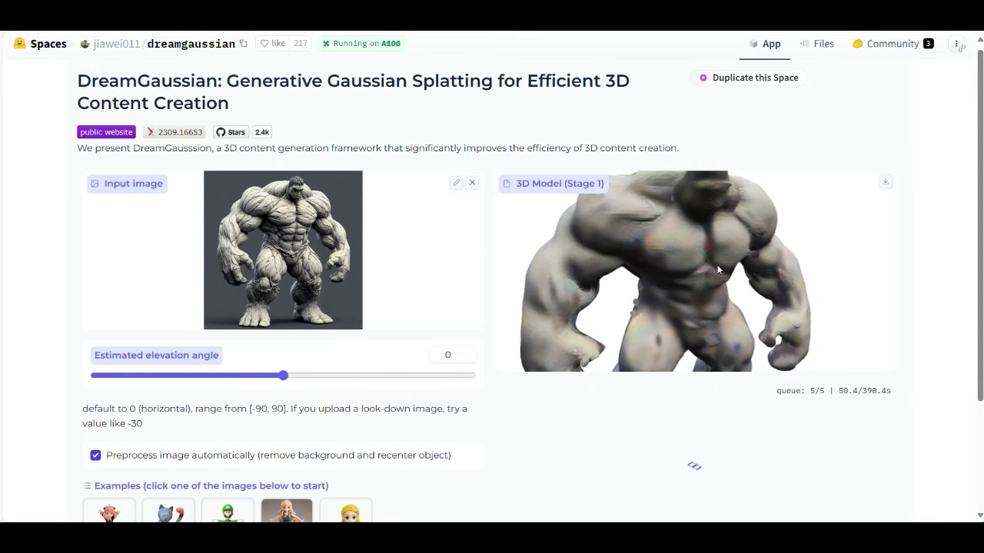
{"action": "scroll", "coordinate": [699, 285], "scroll_direction": "down", "scroll_amount": 5}
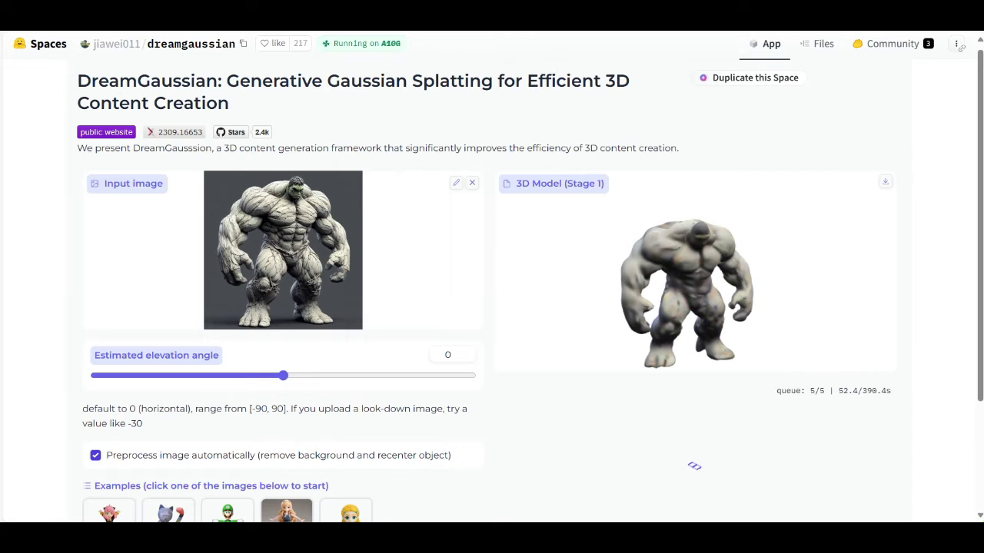
- Switch to the Escritorio folder, view the green Hulk image with three body views in the image viewer, and minimize the viewer
{"action": "key", "text": "alt+Tab"}
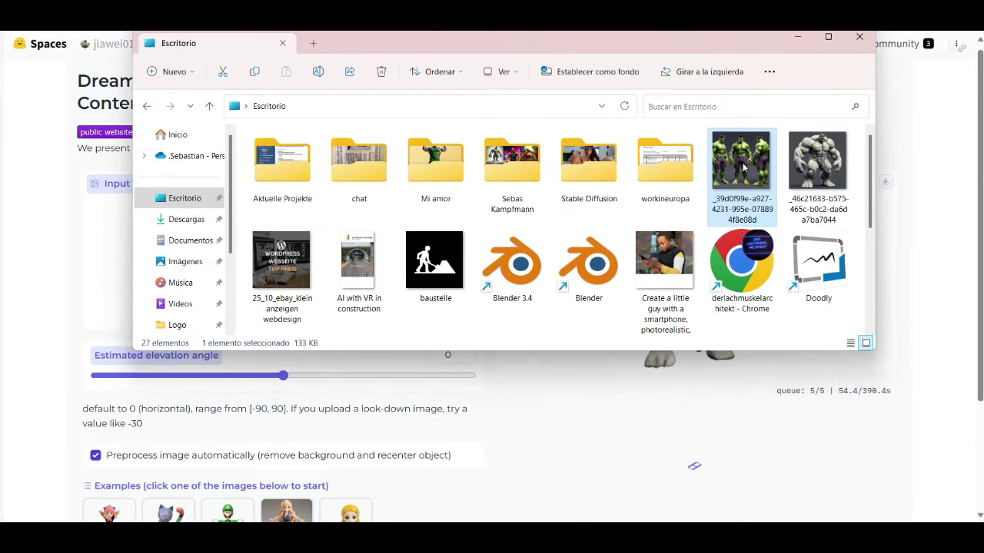
{"action": "double_click", "coordinate": [742, 164]}
{"action": "double_click", "coordinate": [742, 165]}
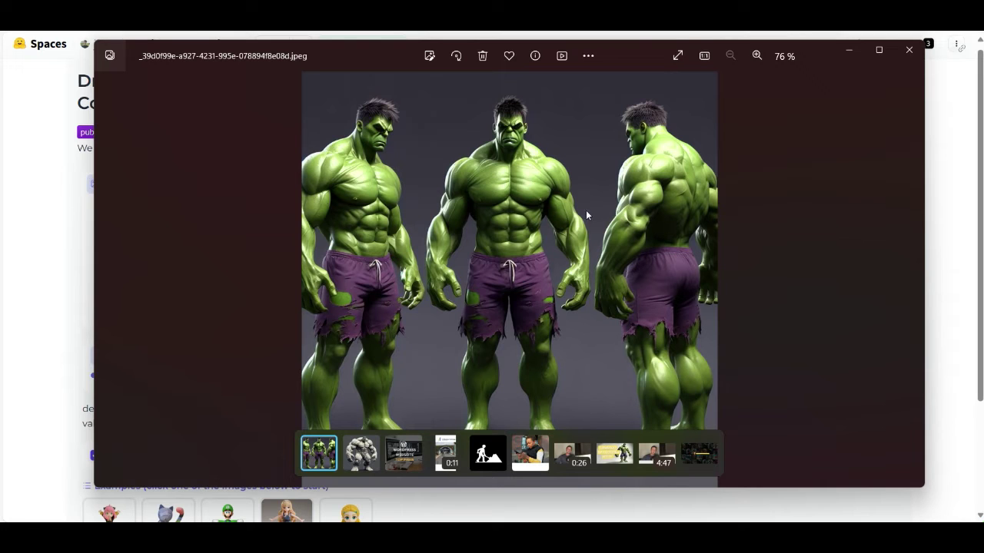
{"action": "left_click_drag", "start_coordinate": [623, 61], "coordinate": [610, 60]}
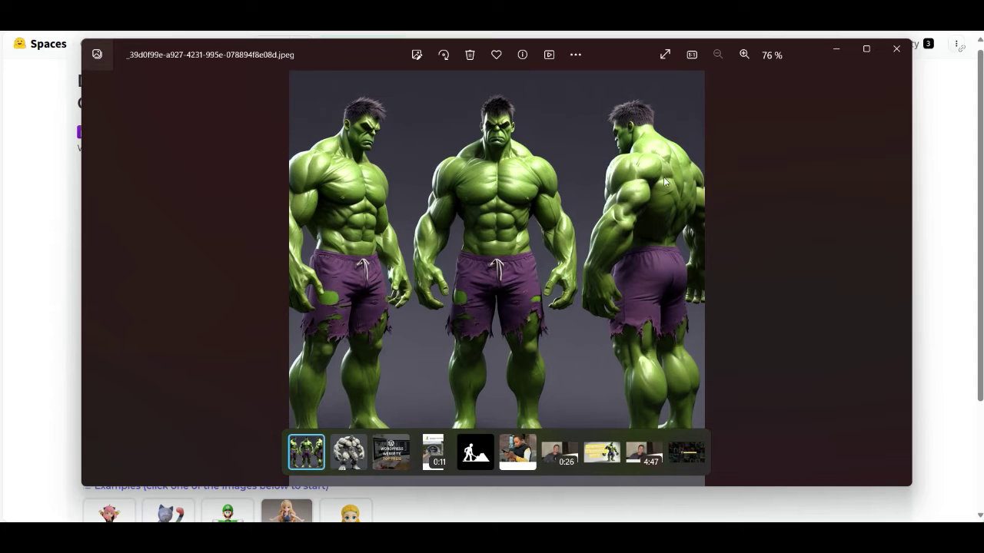
{"action": "left_click", "coordinate": [835, 51]}
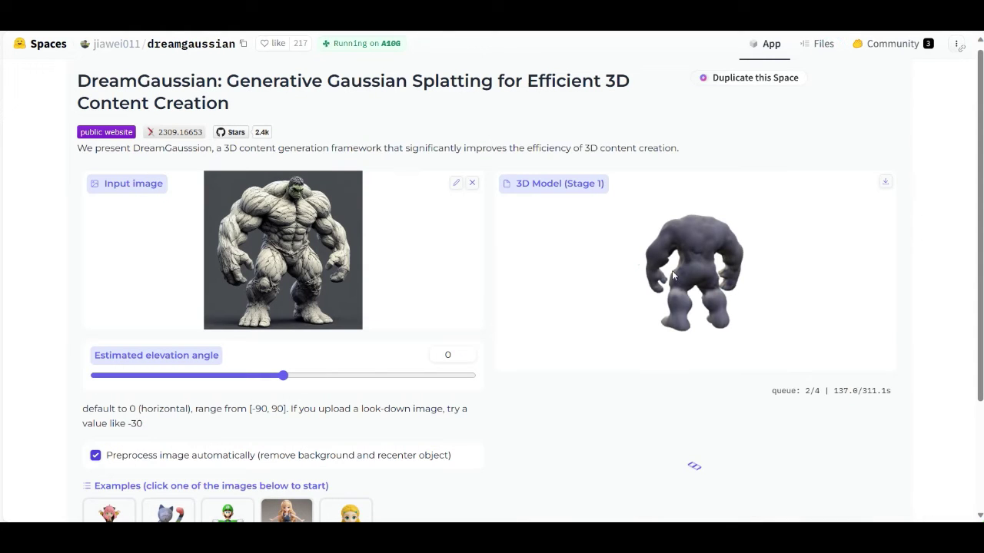
- Examine the final 3D model's surface detail and shape from the back, front and side
{"action": "mouse_move", "coordinate": [673, 275]}
{"action": "left_mouse_down"}
{"action": "mouse_move", "coordinate": [641, 268]}
{"action": "mouse_move", "coordinate": [704, 283]}
{"action": "mouse_move", "coordinate": [684, 286]}
{"action": "left_mouse_up"}
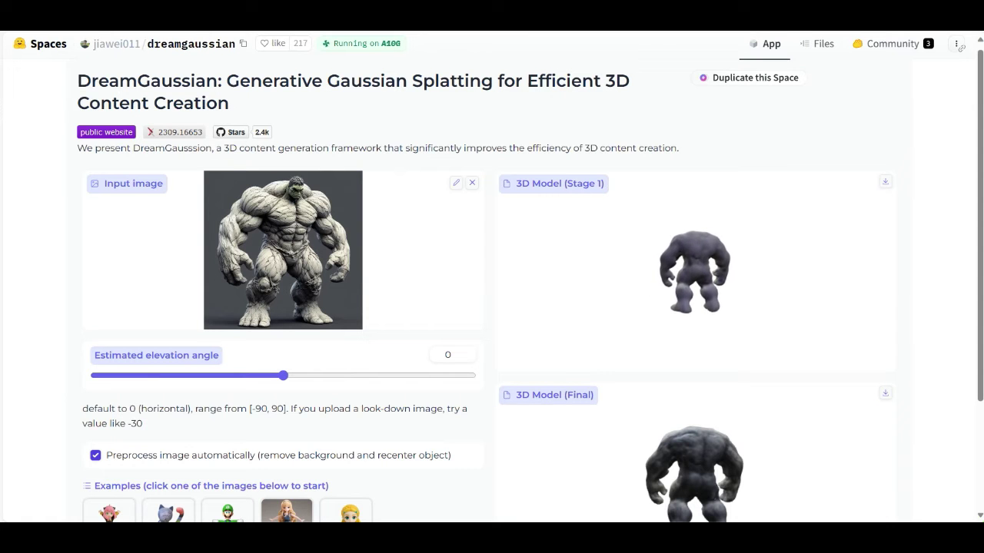
{"action": "scroll", "coordinate": [973, 193], "scroll_direction": "down", "scroll_amount": 2}
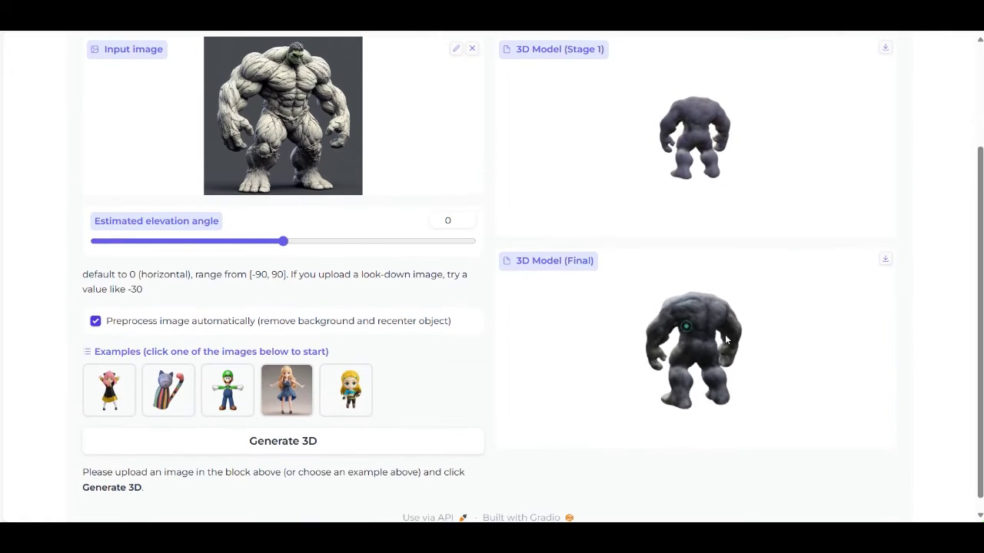
{"action": "mouse_move", "coordinate": [724, 334]}
{"action": "left_mouse_down"}
{"action": "mouse_move", "coordinate": [794, 345]}
{"action": "mouse_move", "coordinate": [729, 335]}
{"action": "left_mouse_up"}
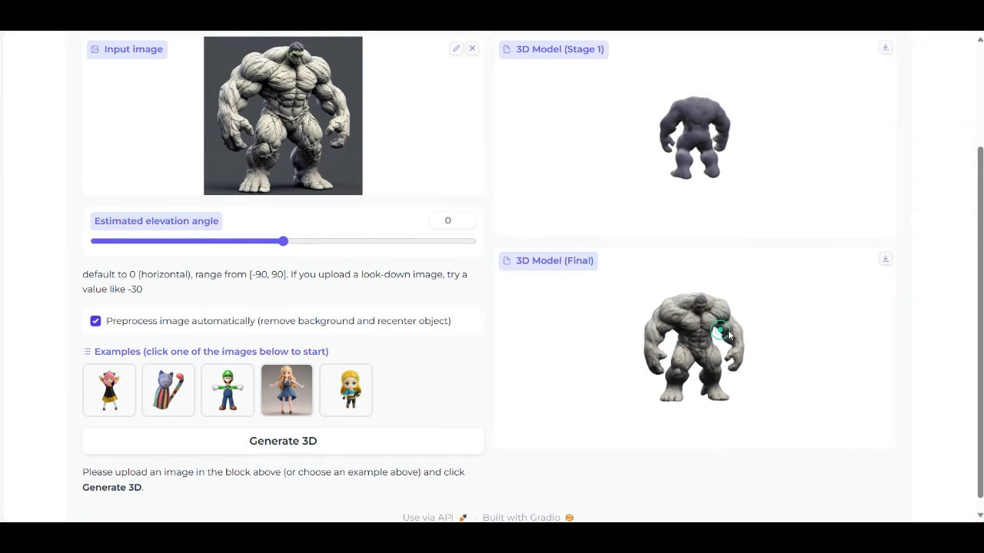
{"action": "scroll", "coordinate": [723, 330], "scroll_direction": "up", "scroll_amount": 4}
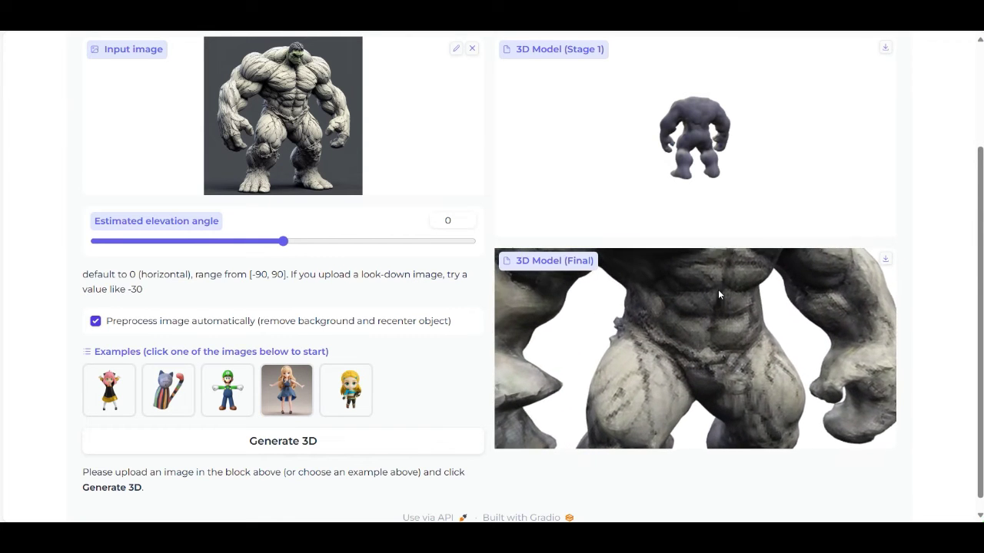
{"action": "left_click_drag", "start_coordinate": [718, 289], "coordinate": [694, 302]}
{"action": "scroll", "coordinate": [715, 319], "scroll_direction": "down", "scroll_amount": 5}
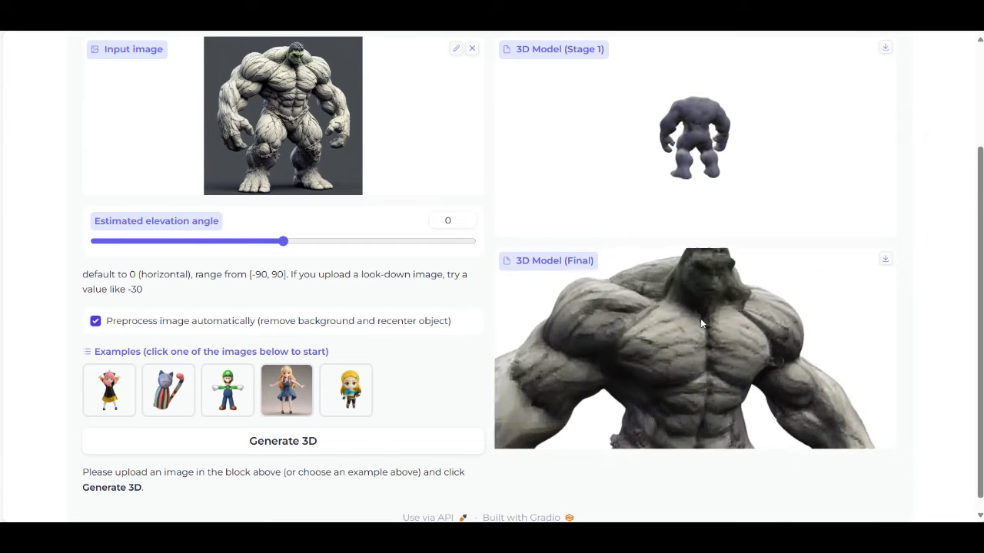
{"action": "scroll", "coordinate": [712, 307], "scroll_direction": "down", "scroll_amount": 5}
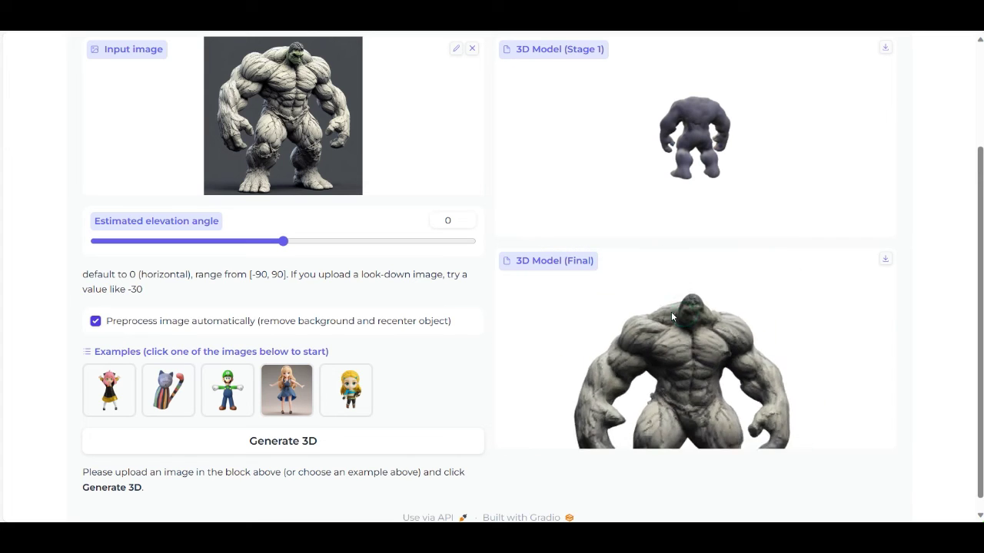
{"action": "left_click_drag", "start_coordinate": [671, 311], "coordinate": [757, 339]}
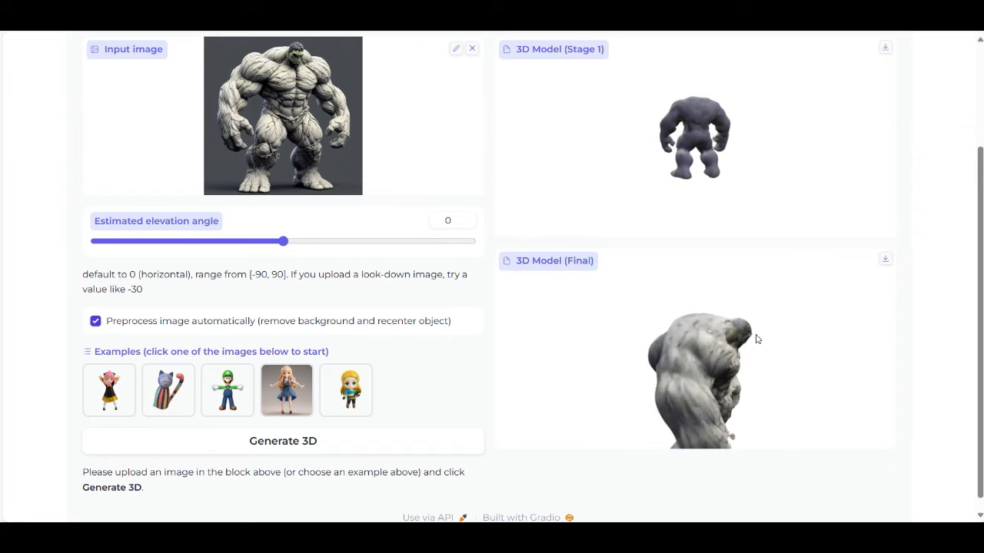
{"action": "scroll", "coordinate": [793, 383], "scroll_direction": "up", "scroll_amount": 5}
{"action": "left_click_drag", "start_coordinate": [796, 383], "coordinate": [607, 349]}
{"action": "scroll", "coordinate": [668, 344], "scroll_direction": "down", "scroll_amount": 5}
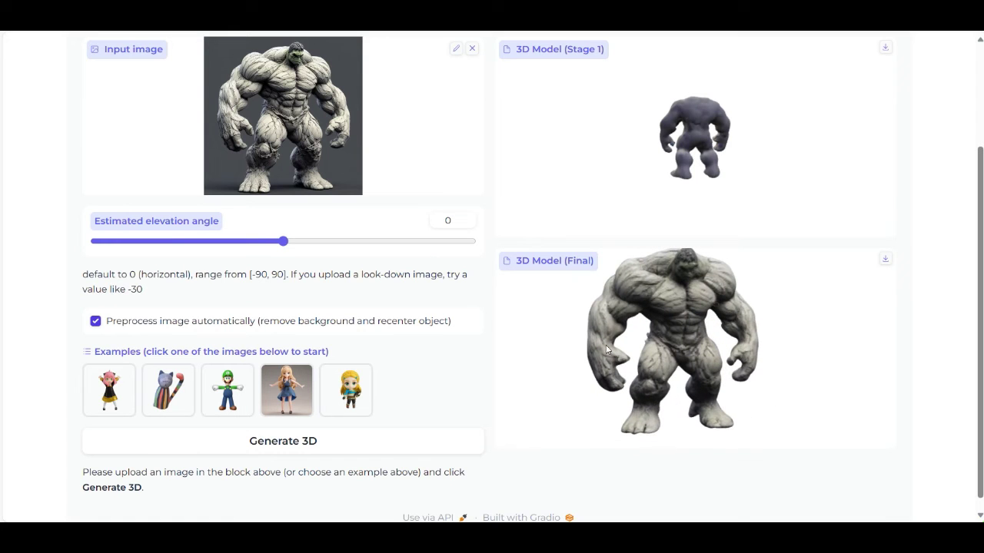
- Adjust the final model's front view and turn the Stage 1 model to the front to compare both with the input image
{"action": "right_click_drag", "start_coordinate": [701, 292], "coordinate": [697, 309]}
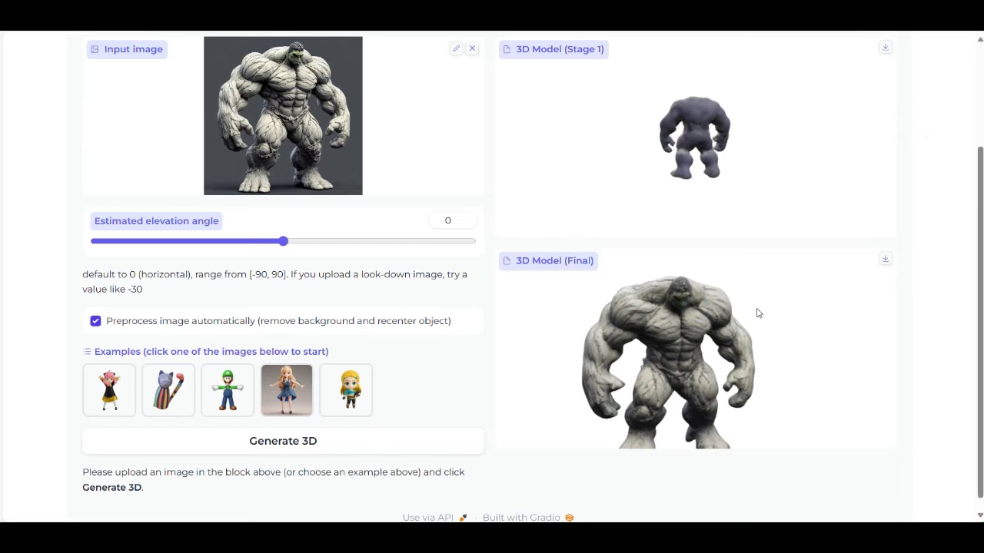
{"action": "left_click_drag", "start_coordinate": [689, 315], "coordinate": [694, 300]}
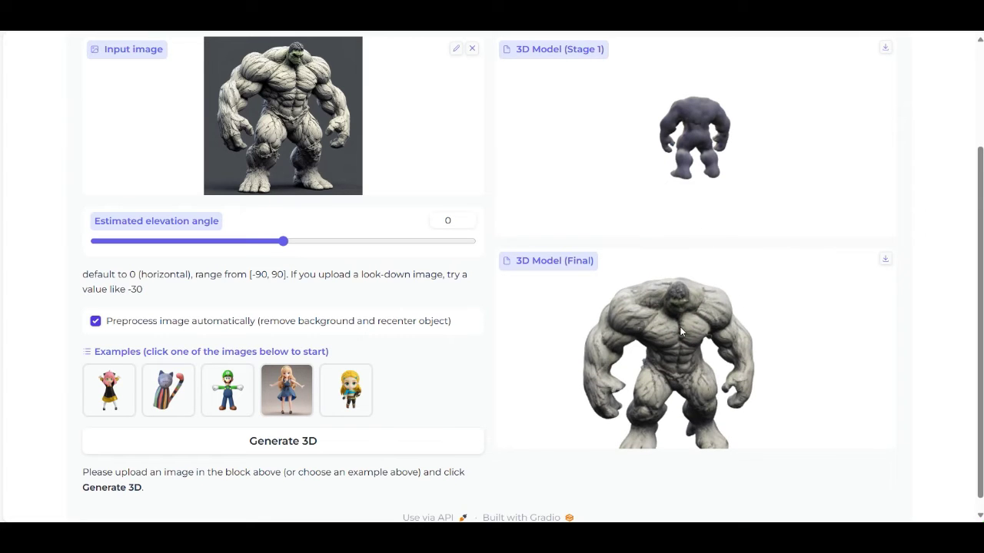
{"action": "scroll", "coordinate": [767, 155], "scroll_direction": "up", "scroll_amount": 2}
{"action": "scroll", "coordinate": [807, 133], "scroll_direction": "down", "scroll_amount": 2}
{"action": "mouse_move", "coordinate": [668, 310]}
{"action": "left_mouse_down"}
{"action": "mouse_move", "coordinate": [638, 313]}
{"action": "mouse_move", "coordinate": [651, 305]}
{"action": "left_mouse_up"}
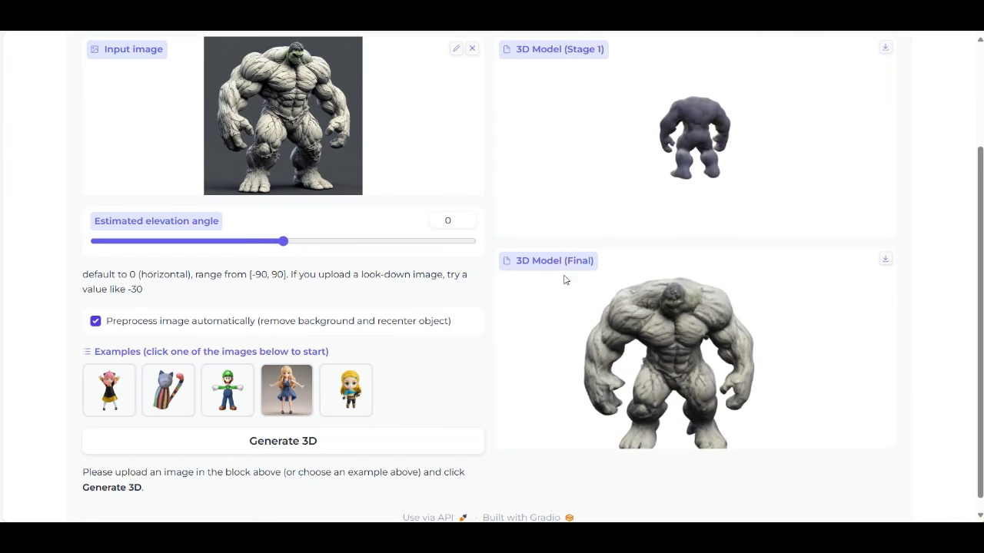
{"action": "left_click_drag", "start_coordinate": [659, 102], "coordinate": [688, 124]}
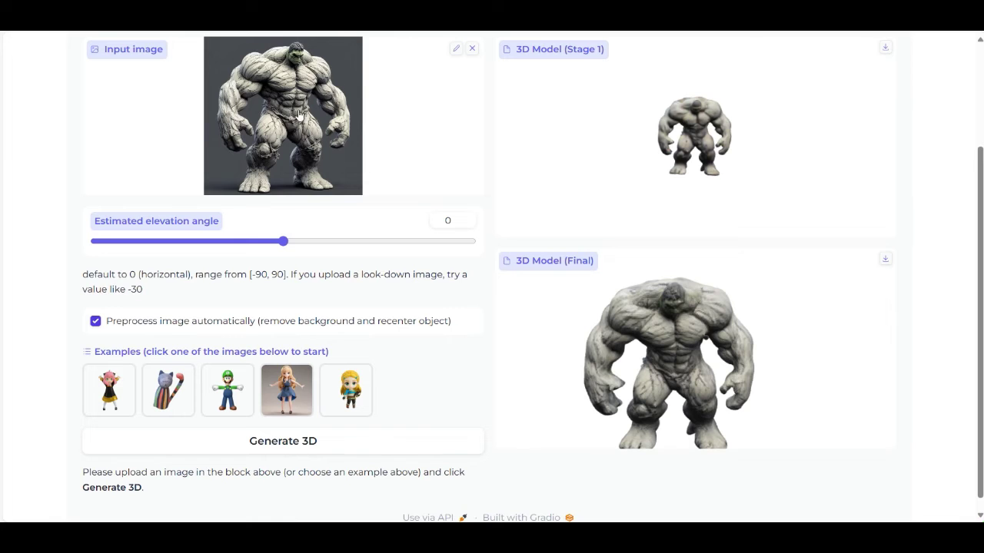
- Download the final 3D model and show the downloaded file in its folder
{"action": "left_click_drag", "start_coordinate": [708, 314], "coordinate": [682, 323]}
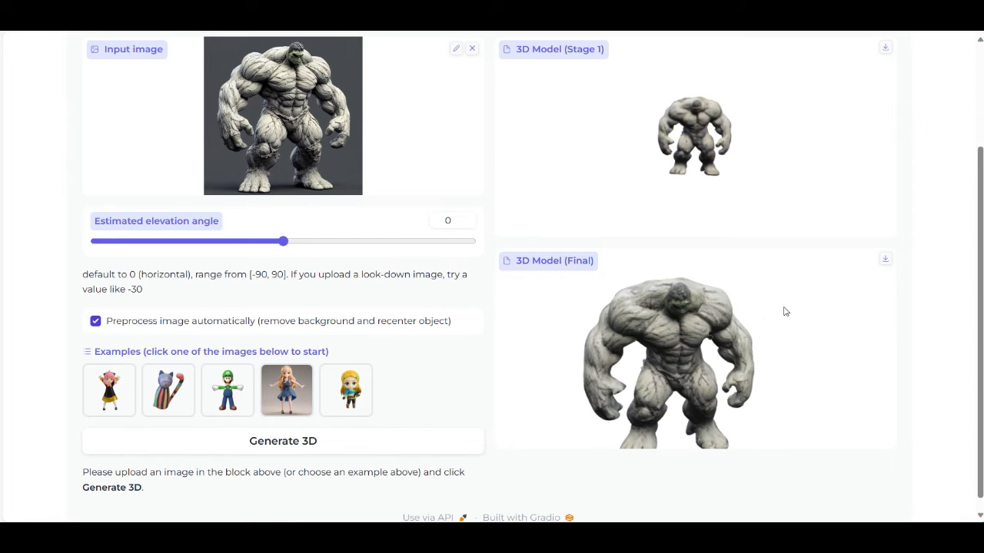
{"action": "left_click", "coordinate": [885, 263]}
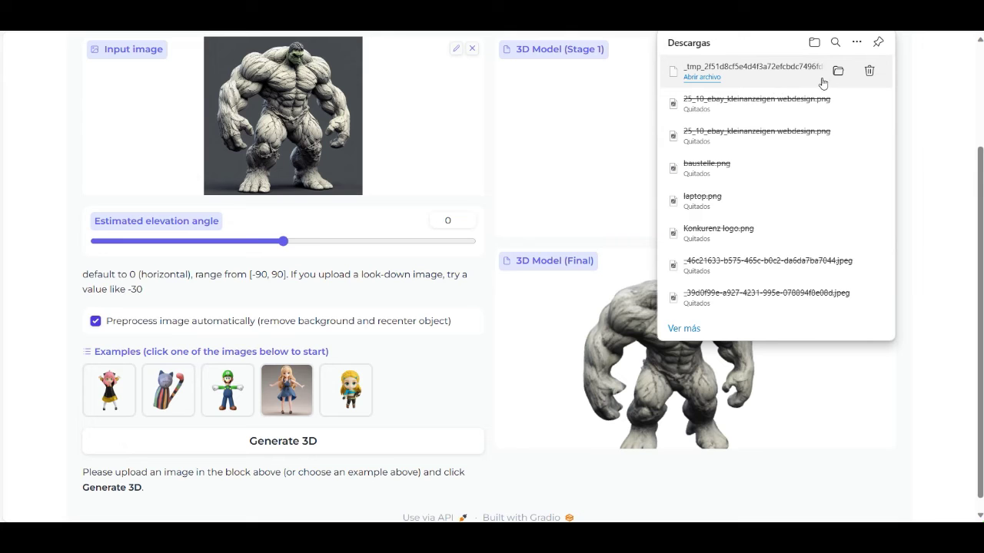
{"action": "left_click", "coordinate": [838, 73]}
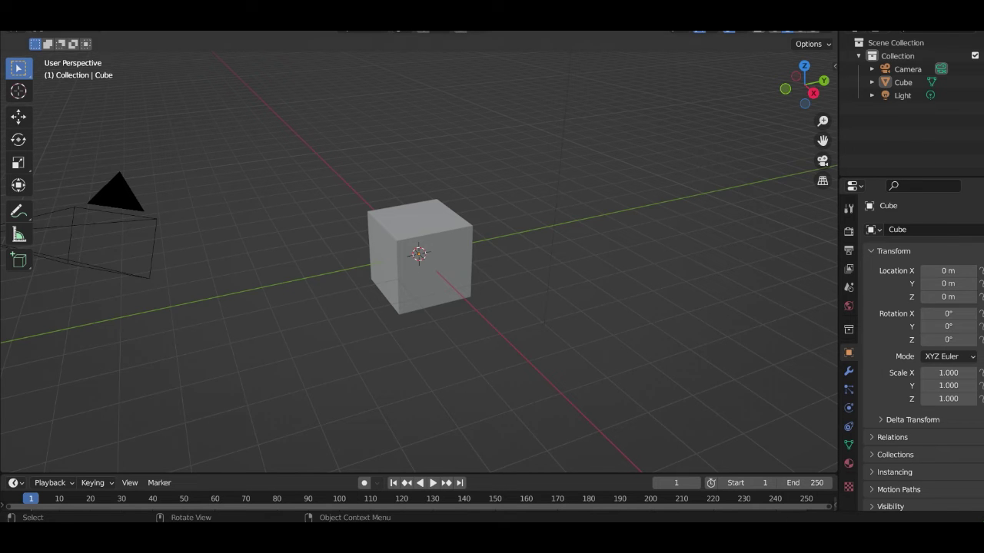
{"action": "left_click", "coordinate": [31, 9]}
{"action": "mouse_move", "coordinate": [73, 186]}
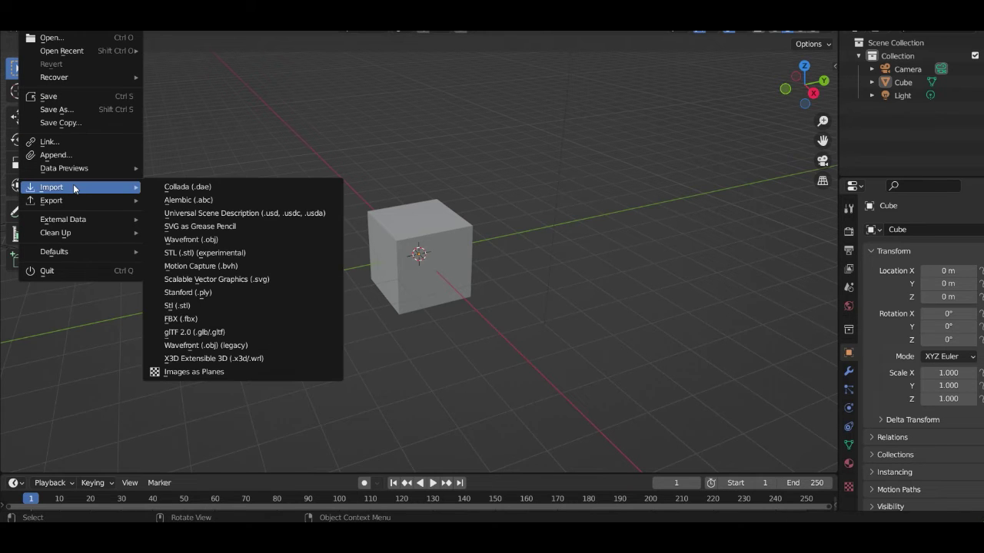
{"action": "left_click", "coordinate": [216, 338]}
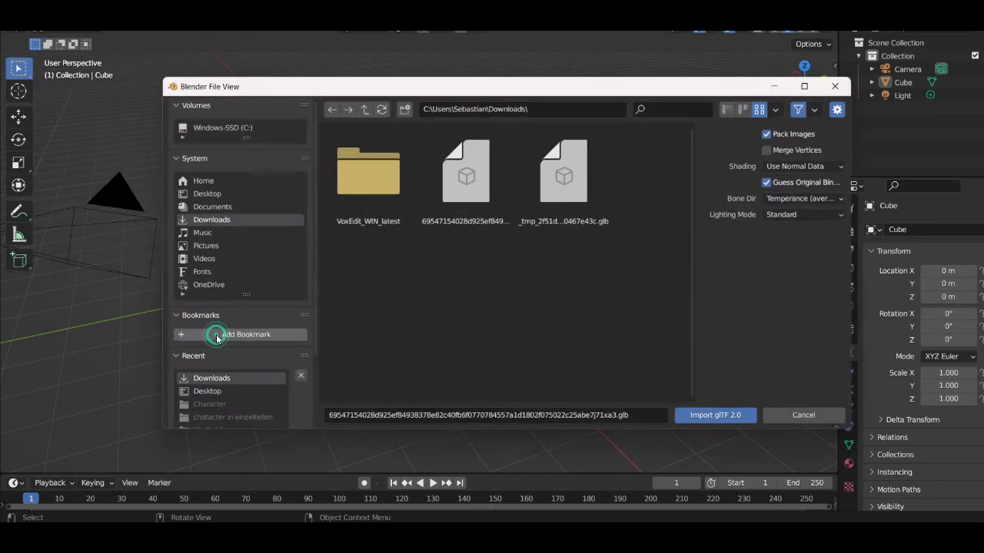
{"action": "left_click", "coordinate": [484, 195]}
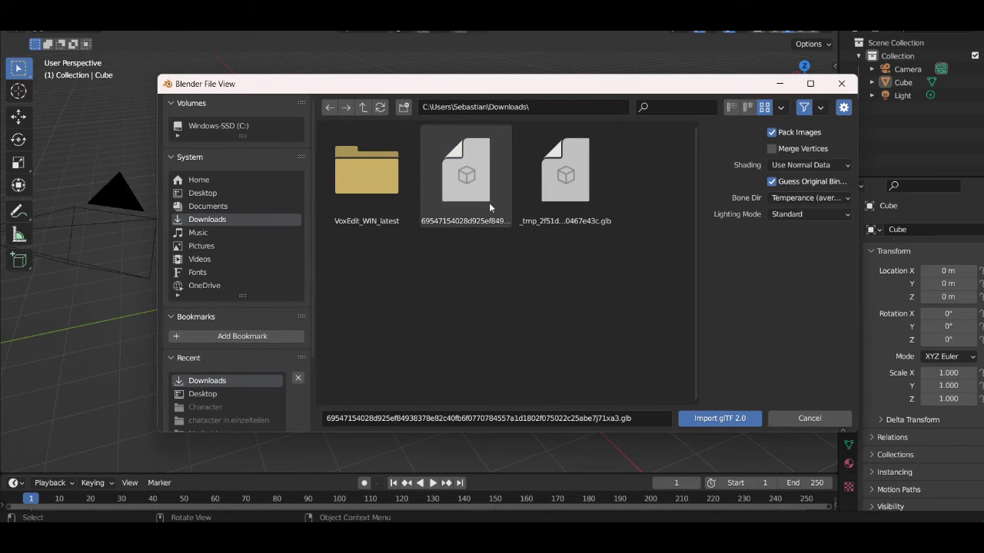
{"action": "left_click", "coordinate": [699, 418]}
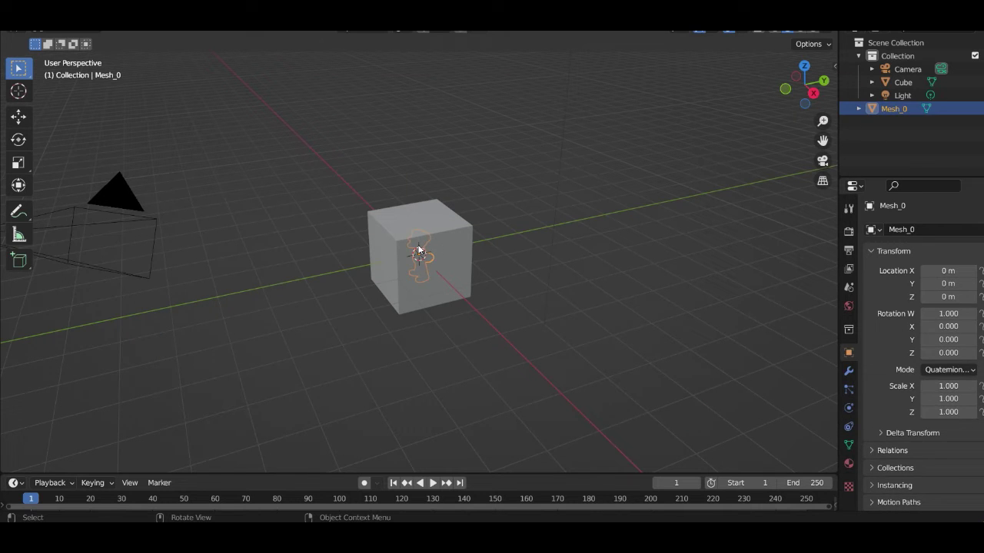
{"action": "key", "text": "Delete"}
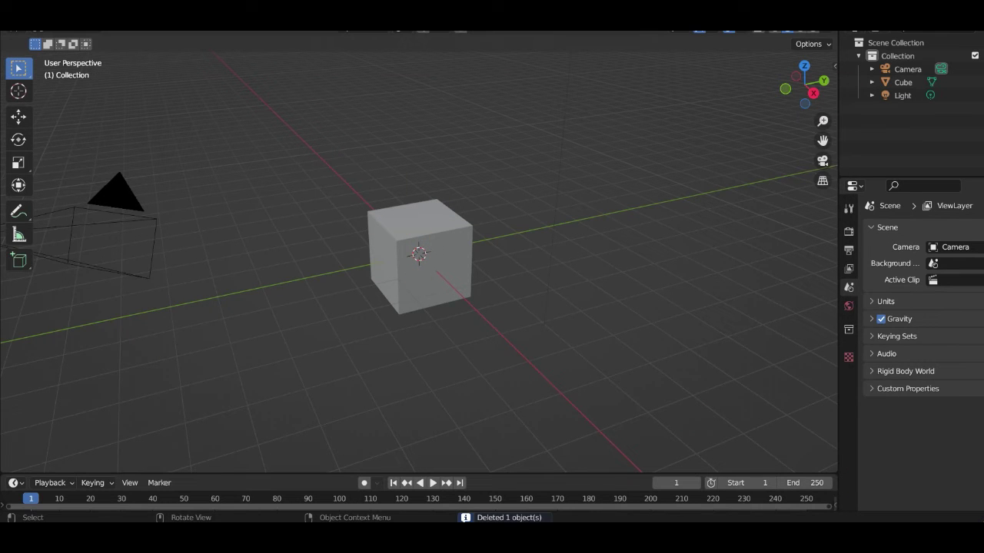
- Import the downloaded glTF 2.0 file _tmp_2f51d...0467e43c.glb from the Downloads folder and delete the default cube
{"action": "left_click", "coordinate": [31, 12]}
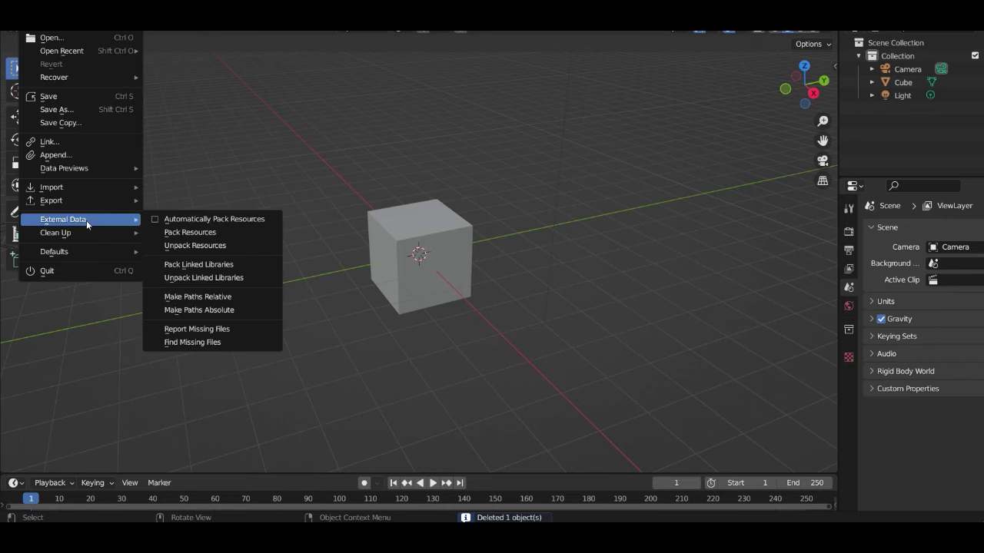
{"action": "mouse_move", "coordinate": [99, 187]}
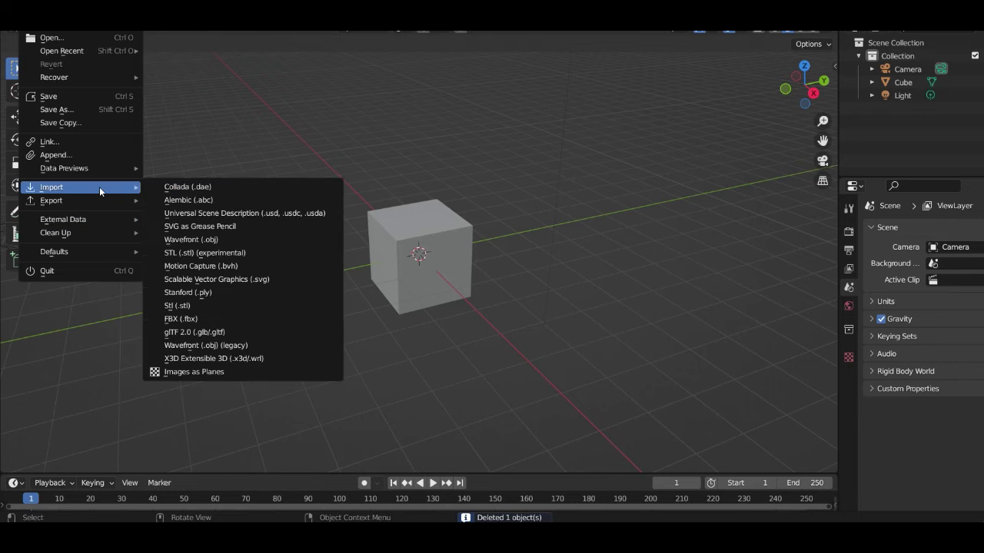
{"action": "left_click", "coordinate": [220, 332]}
{"action": "left_click", "coordinate": [565, 175]}
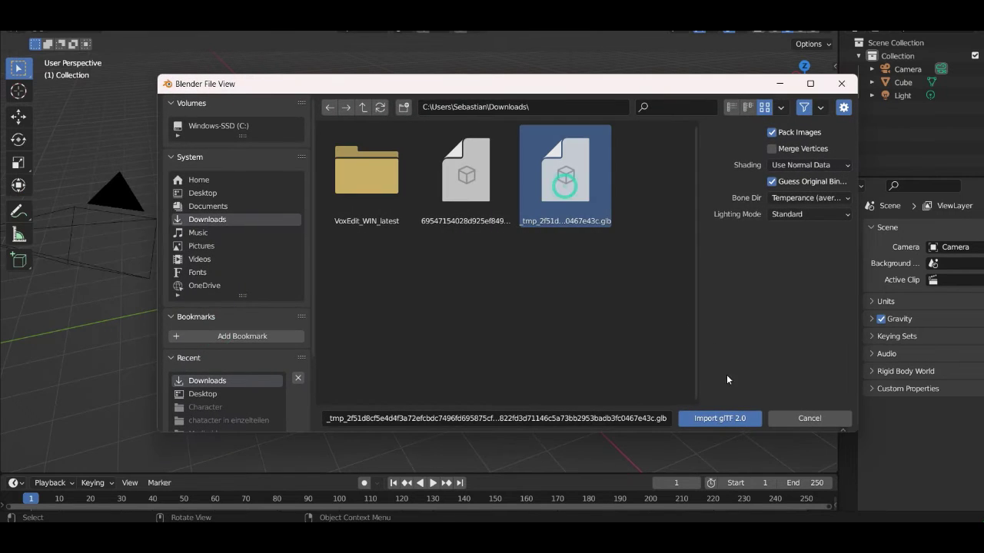
{"action": "left_click", "coordinate": [717, 418]}
{"action": "left_click", "coordinate": [462, 236]}
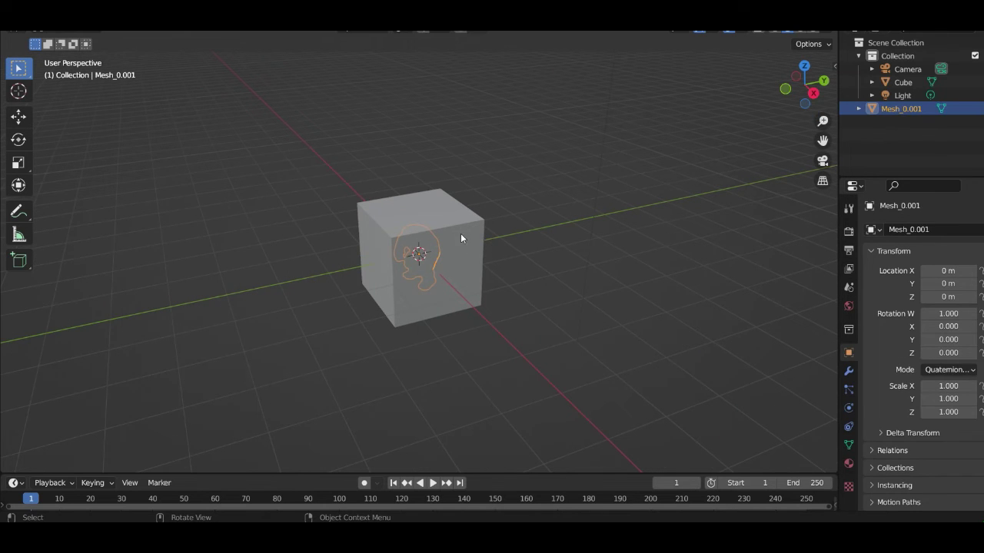
{"action": "key", "text": "Delete"}
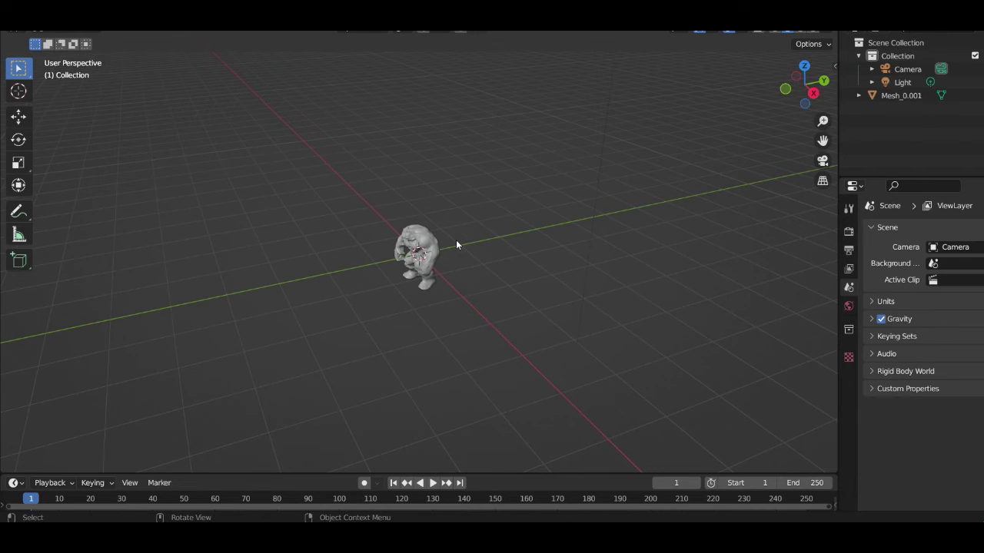
- Select the imported Hulk mesh and examine its untextured shape up close and from different angles
{"action": "middle_click_drag", "start_coordinate": [420, 243], "coordinate": [425, 208]}
{"action": "scroll", "coordinate": [472, 207], "scroll_direction": "up", "scroll_amount": 3}
{"action": "left_click", "coordinate": [446, 192]}
{"action": "scroll", "coordinate": [445, 187], "scroll_direction": "up", "scroll_amount": 2}
{"action": "middle_click_drag", "start_coordinate": [497, 195], "coordinate": [454, 196]}
{"action": "middle_click_drag", "start_coordinate": [389, 165], "coordinate": [453, 184]}
{"action": "scroll", "coordinate": [415, 174], "scroll_direction": "down", "scroll_amount": 1}
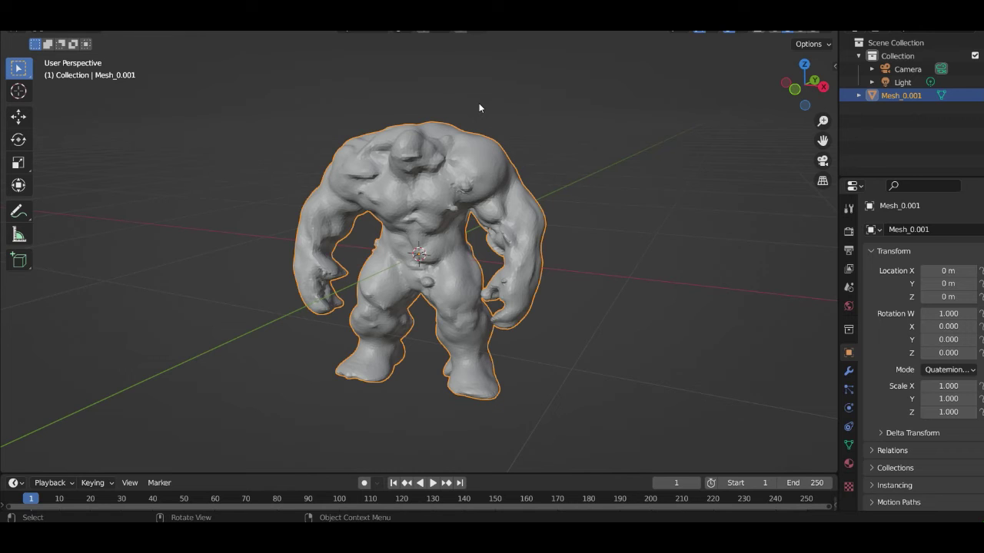
- Switch to the Sculpting workspace, frame the whole figure from the front and choose the Smooth brush
{"action": "left_click", "coordinate": [267, 11]}
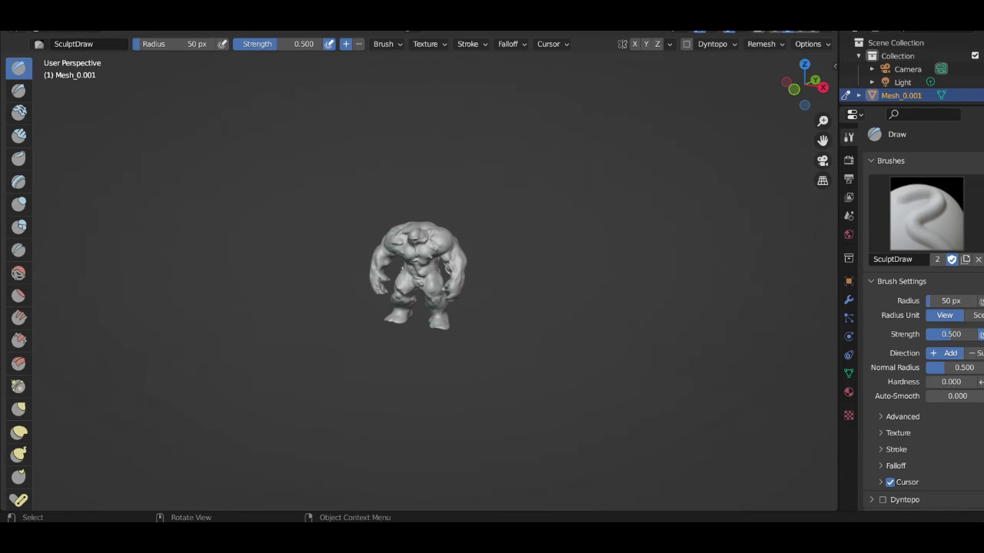
{"action": "scroll", "coordinate": [413, 249], "scroll_direction": "up", "scroll_amount": 4}
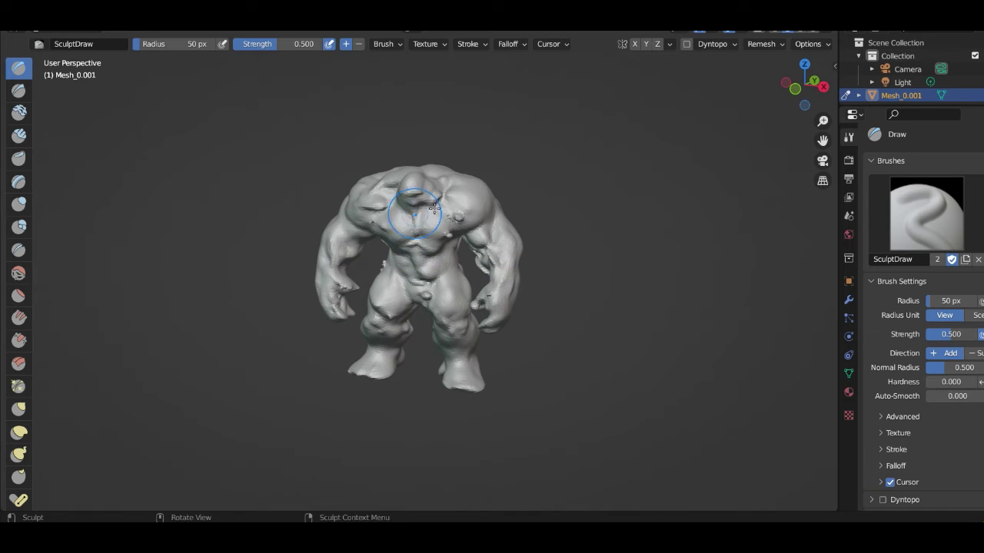
{"action": "scroll", "coordinate": [458, 216], "scroll_direction": "up", "scroll_amount": 3}
{"action": "middle_click_drag", "start_coordinate": [458, 217], "coordinate": [484, 165]}
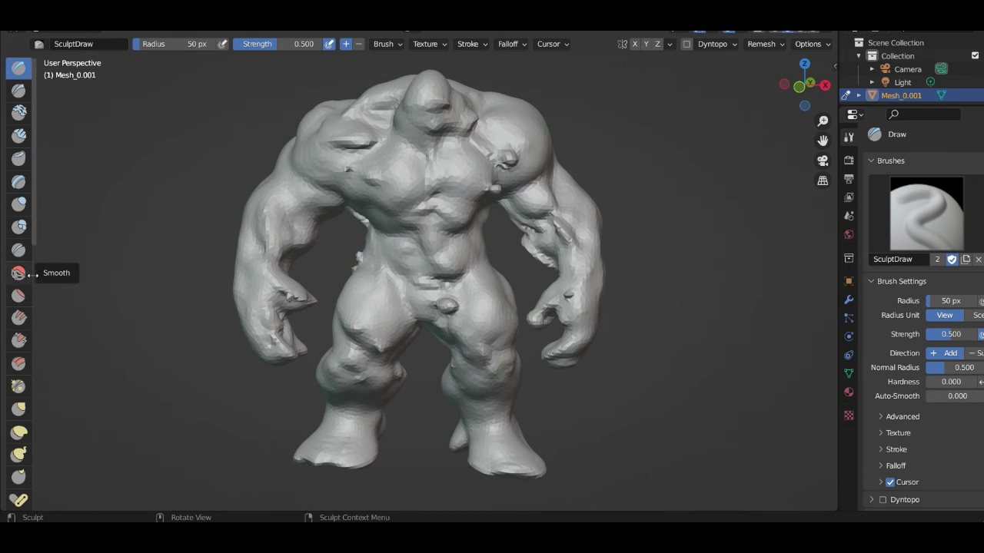
{"action": "left_click_drag", "start_coordinate": [36, 276], "coordinate": [142, 273]}
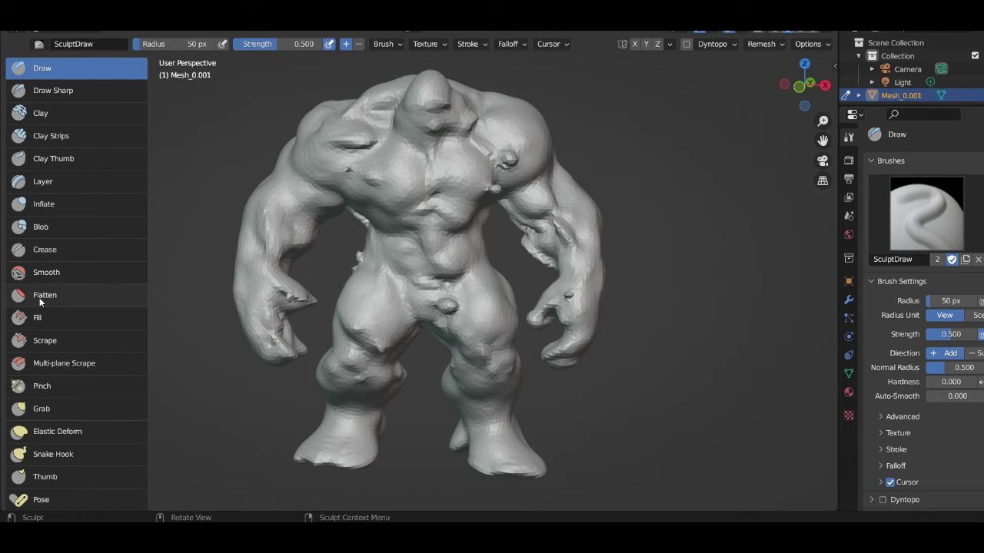
{"action": "left_click", "coordinate": [40, 272]}
- Smooth away the lump on the figure's left chest beside the armpit with the 50 px Smooth brush
{"action": "scroll", "coordinate": [546, 151], "scroll_direction": "up", "scroll_amount": 2}
{"action": "middle_click_drag", "start_coordinate": [547, 151], "coordinate": [515, 146]}
{"action": "scroll", "coordinate": [514, 146], "scroll_direction": "down", "scroll_amount": 1}
{"action": "mouse_move", "coordinate": [512, 145]}
{"action": "left_mouse_down"}
{"action": "mouse_move", "coordinate": [485, 151]}
{"action": "mouse_move", "coordinate": [494, 169]}
{"action": "mouse_move", "coordinate": [461, 145]}
{"action": "left_mouse_up"}
{"action": "mouse_move", "coordinate": [461, 144]}
{"action": "middle_mouse_down"}
{"action": "mouse_move", "coordinate": [481, 153]}
{"action": "mouse_move", "coordinate": [459, 111]}
{"action": "mouse_move", "coordinate": [439, 143]}
{"action": "mouse_move", "coordinate": [540, 164]}
{"action": "middle_mouse_up"}
{"action": "scroll", "coordinate": [439, 143], "scroll_direction": "up", "scroll_amount": 2}
{"action": "scroll", "coordinate": [455, 144], "scroll_direction": "down", "scroll_amount": 3}
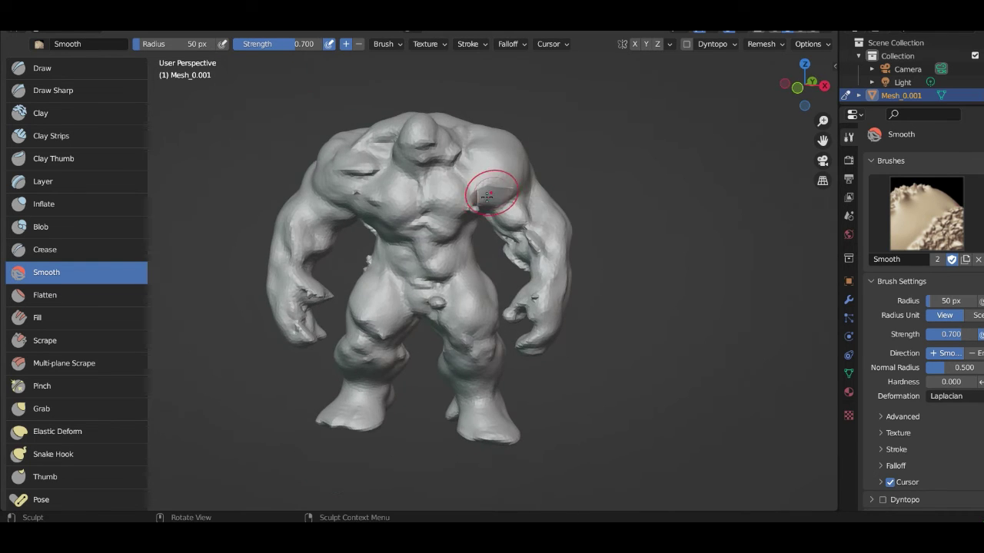
- Smooth the lower edges of both chest muscles and check the figure from slightly different angles
{"action": "mouse_move", "coordinate": [490, 194]}
{"action": "left_mouse_down"}
{"action": "mouse_move", "coordinate": [474, 216]}
{"action": "mouse_move", "coordinate": [489, 202]}
{"action": "left_mouse_up"}
{"action": "scroll", "coordinate": [489, 202], "scroll_direction": "up", "scroll_amount": 3}
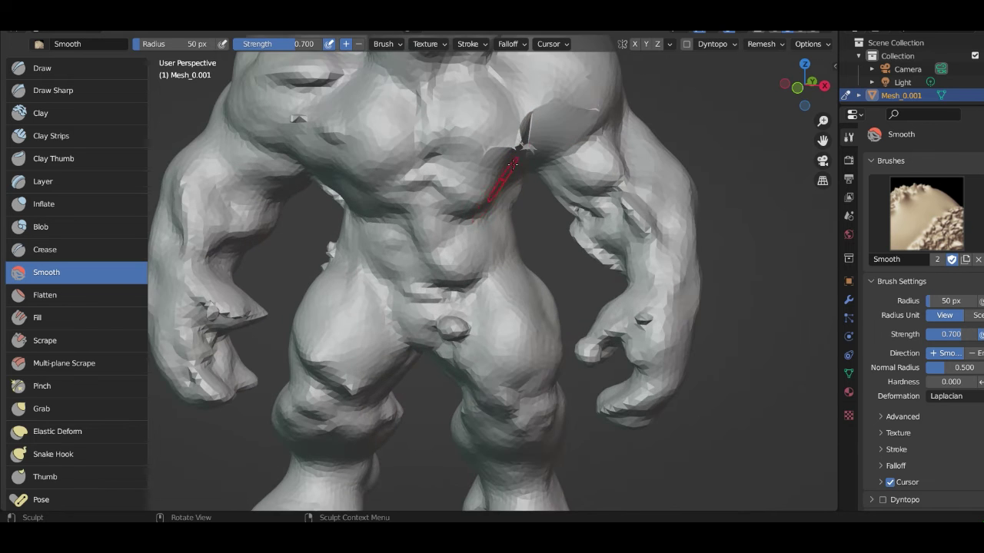
{"action": "middle_click_drag", "start_coordinate": [500, 180], "coordinate": [461, 143]}
{"action": "mouse_move", "coordinate": [441, 130]}
{"action": "left_mouse_down"}
{"action": "mouse_move", "coordinate": [423, 116]}
{"action": "mouse_move", "coordinate": [432, 116]}
{"action": "left_mouse_up"}
{"action": "scroll", "coordinate": [433, 127], "scroll_direction": "down", "scroll_amount": 4}
{"action": "middle_click_drag", "start_coordinate": [433, 136], "coordinate": [582, 223]}
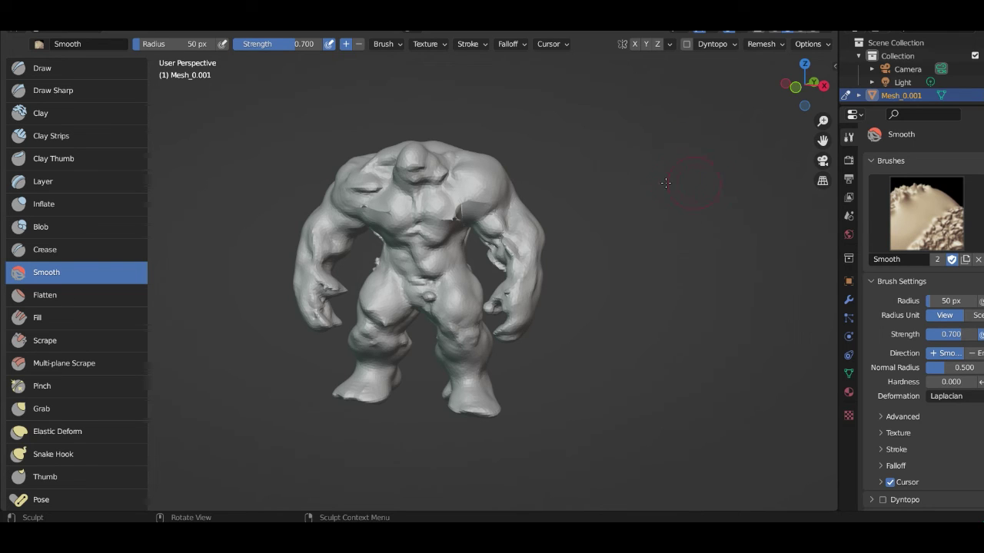
{"action": "mouse_move", "coordinate": [592, 181]}
{"action": "middle_mouse_down"}
{"action": "mouse_move", "coordinate": [646, 175]}
{"action": "mouse_move", "coordinate": [655, 189]}
{"action": "middle_mouse_up"}
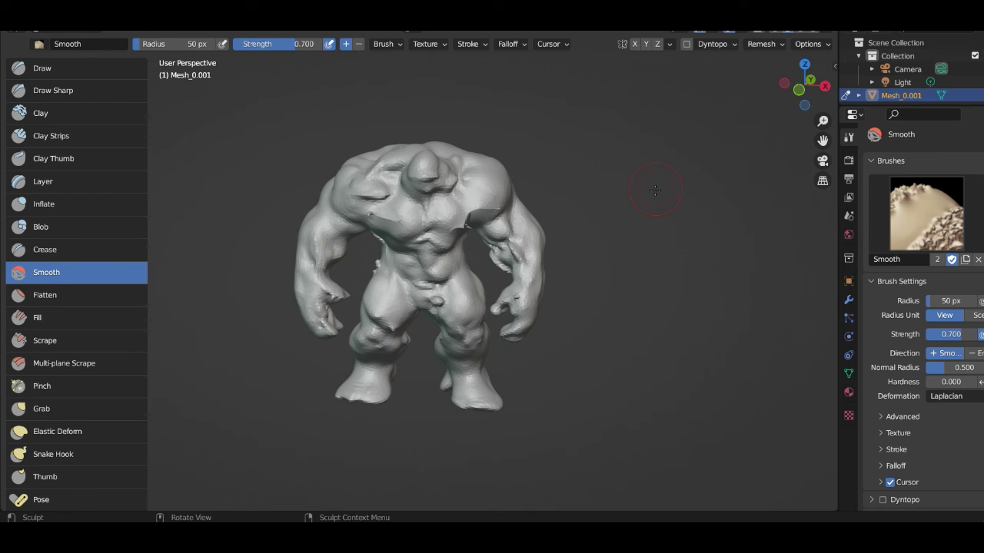
{"action": "mouse_move", "coordinate": [646, 192]}
{"action": "middle_mouse_down"}
{"action": "mouse_move", "coordinate": [547, 194]}
{"action": "mouse_move", "coordinate": [541, 186]}
{"action": "middle_mouse_up"}
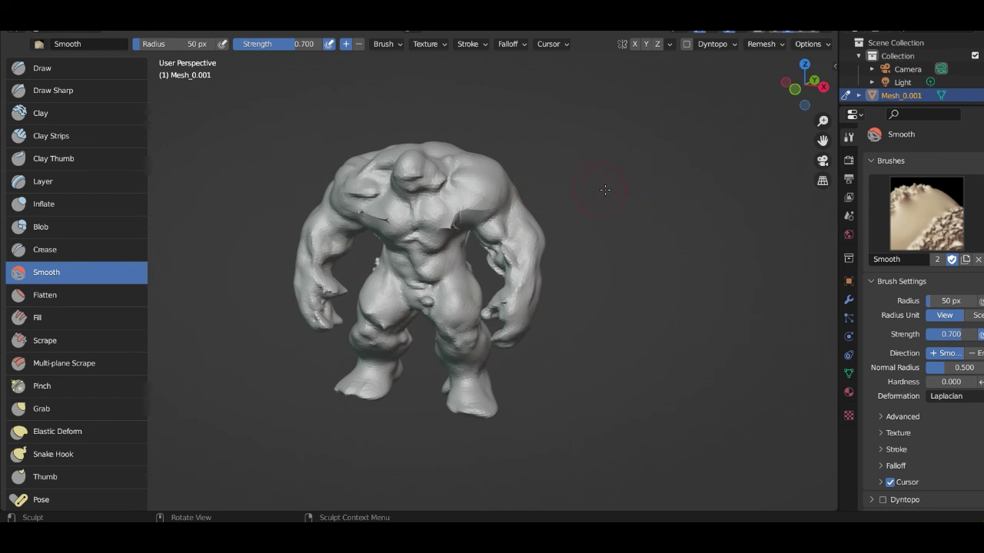